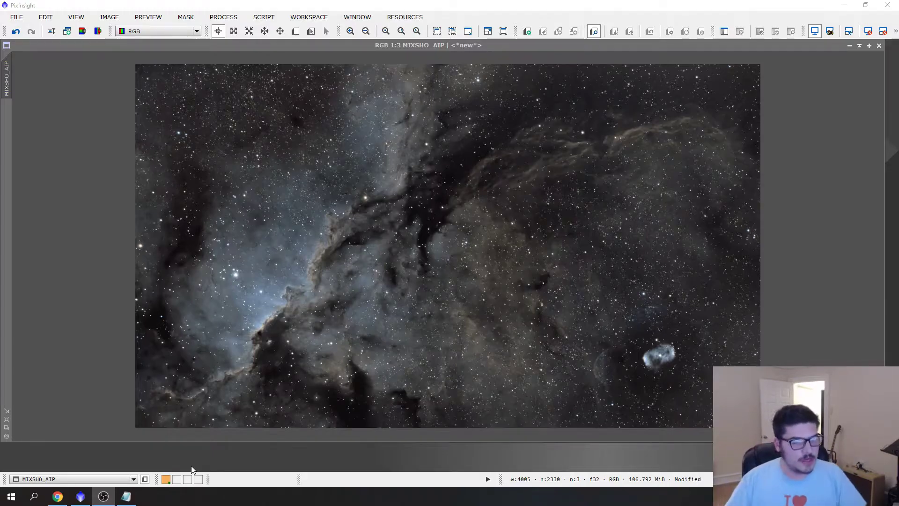
Step: Bring the 'new best workflow' Notepad notes in front of PixInsight
{"action": "left_click", "coordinate": [126, 496]}
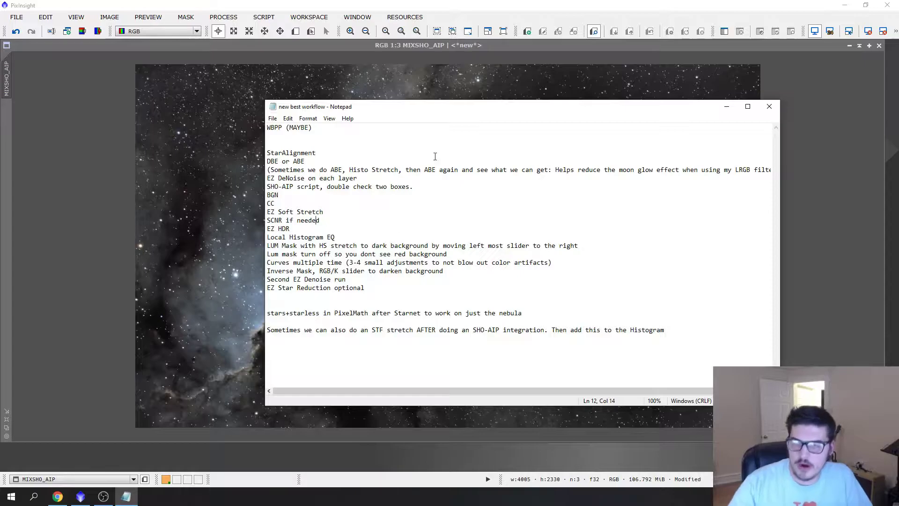
Step: Shift the workflow notes aside to read them, then minimize Notepad
{"action": "left_click_drag", "start_coordinate": [425, 110], "coordinate": [644, 85]}
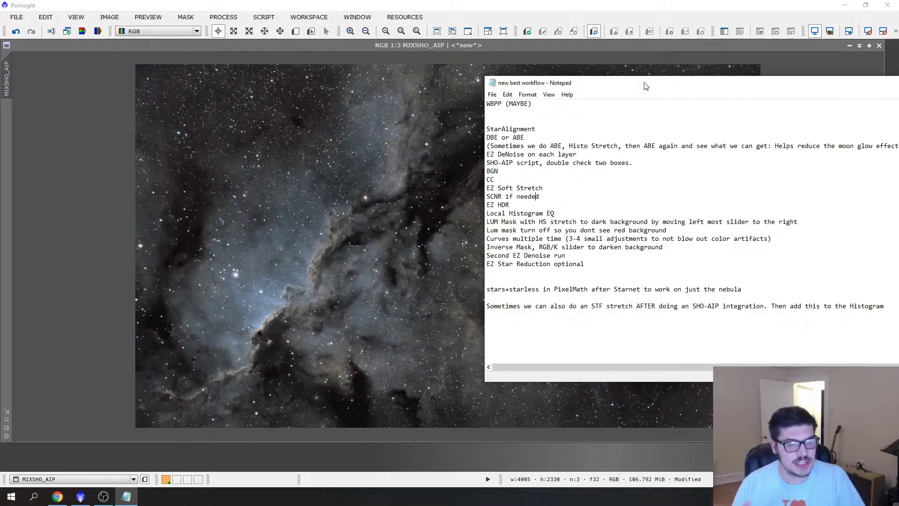
{"action": "left_click_drag", "start_coordinate": [646, 87], "coordinate": [394, 87]}
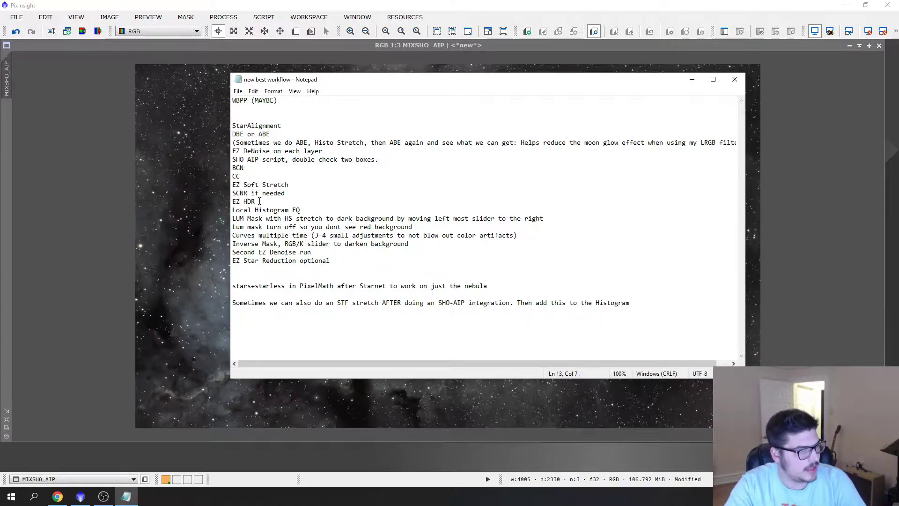
{"action": "left_click", "coordinate": [691, 79]}
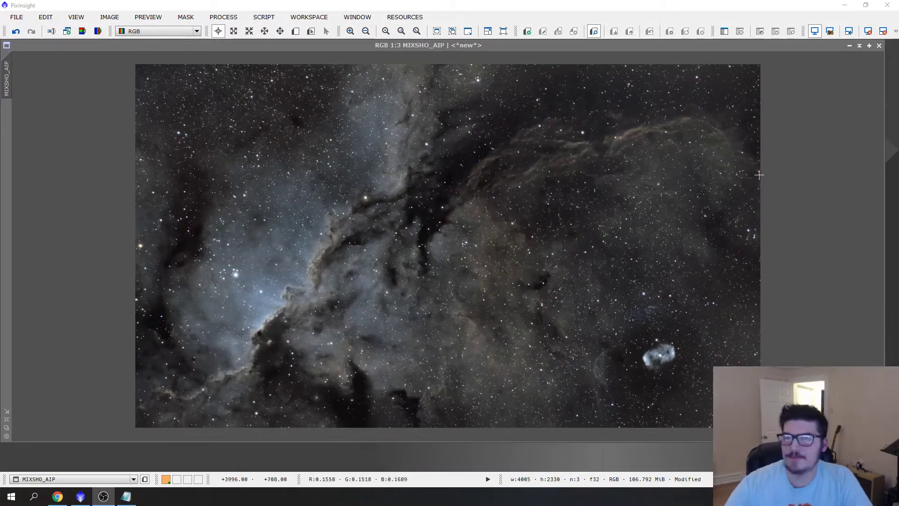
{"action": "left_click", "coordinate": [263, 18]}
Step: Run EZ HDR on MIXSHO_AIP with HDR Blend 0.30 and 5 HDR layers
{"action": "mouse_move", "coordinate": [286, 79]}
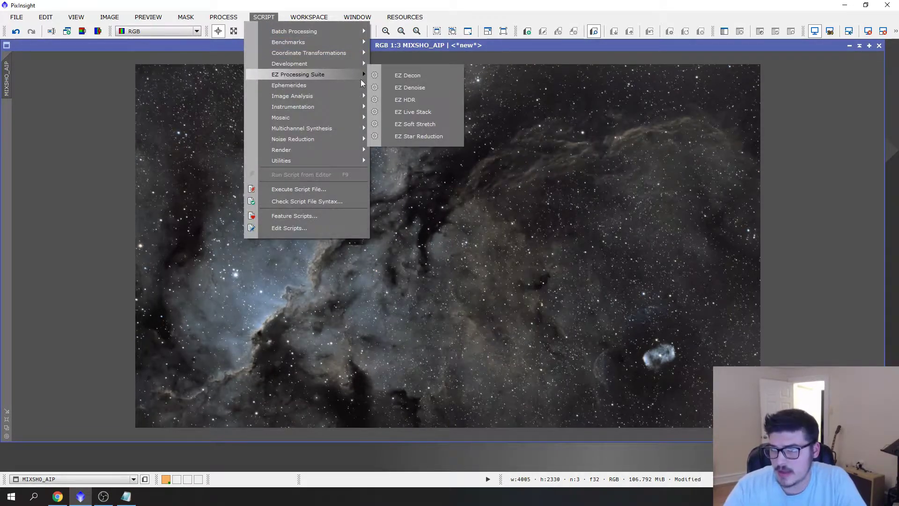
{"action": "left_click", "coordinate": [393, 97]}
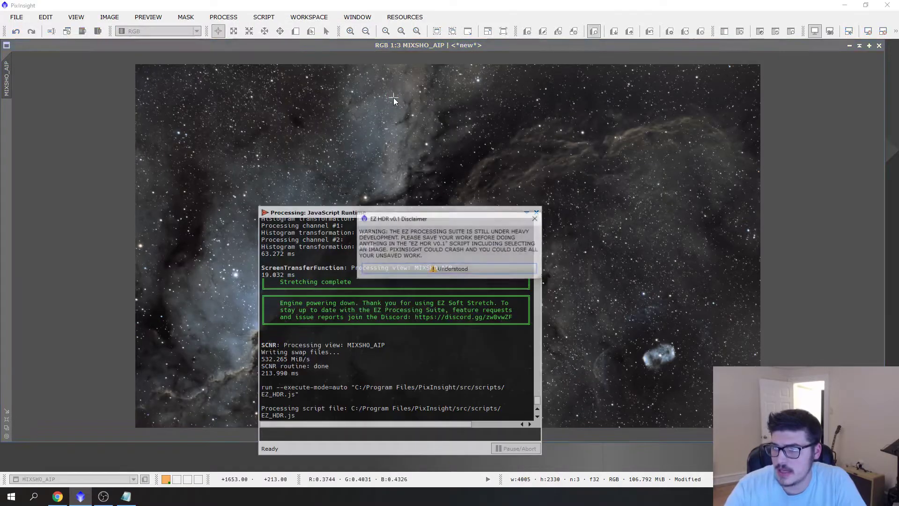
{"action": "left_click", "coordinate": [407, 269]}
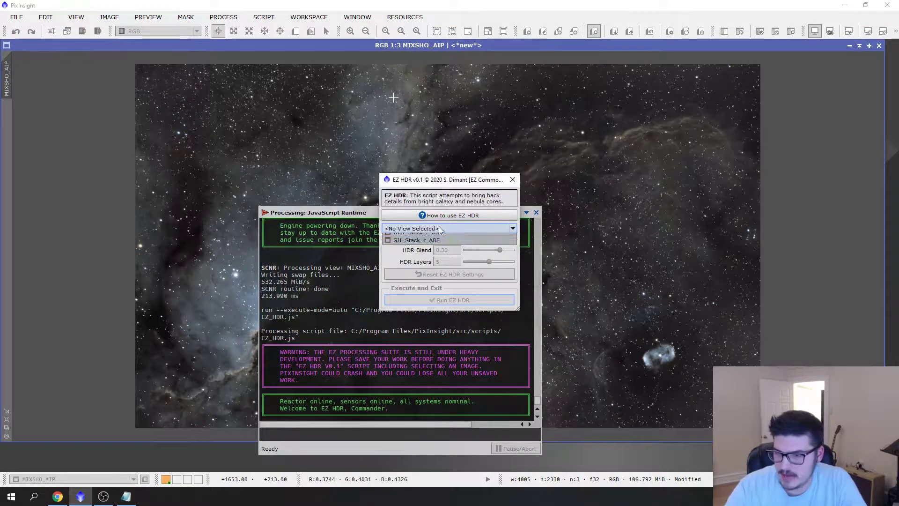
{"action": "left_click", "coordinate": [440, 227]}
{"action": "left_click", "coordinate": [429, 253]}
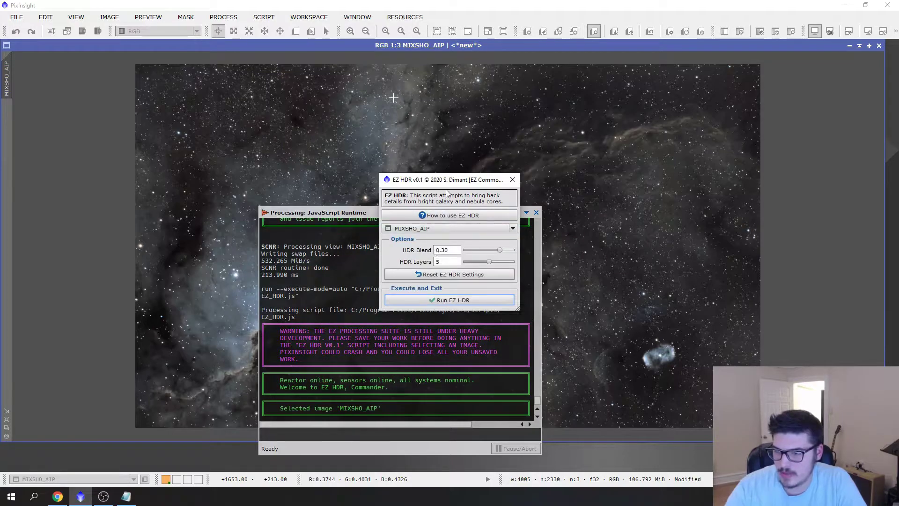
{"action": "left_click_drag", "start_coordinate": [485, 183], "coordinate": [389, 148]}
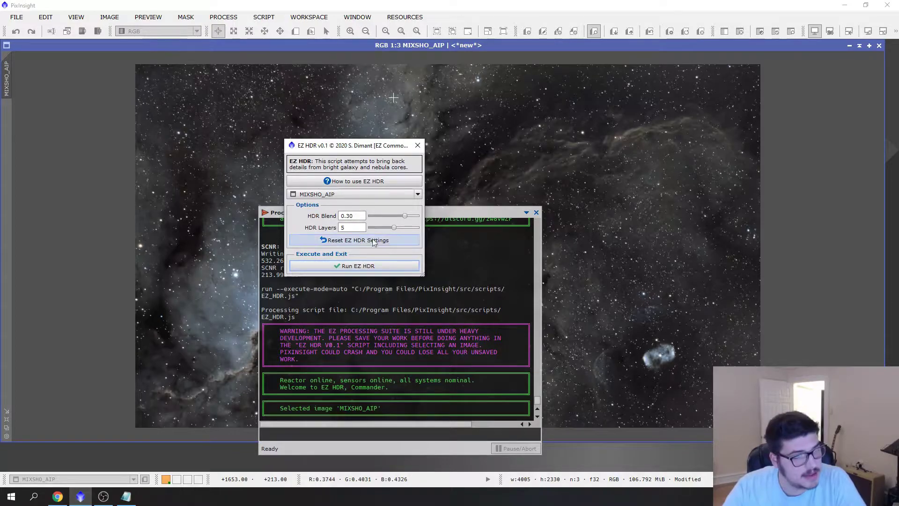
{"action": "left_click", "coordinate": [373, 265]}
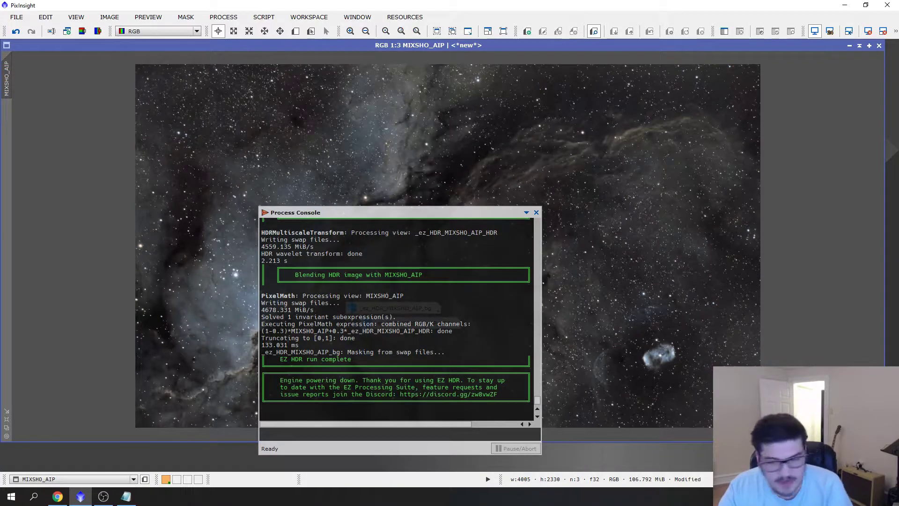
Step: Close the Process Console, then inspect and close the _ez_HDR_MIXSHO_AIP_bg mask image
{"action": "left_click", "coordinate": [349, 359]}
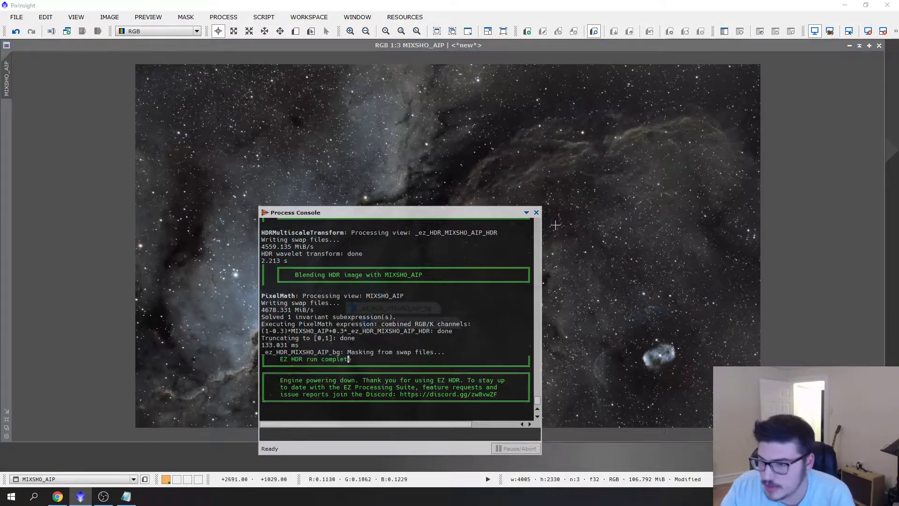
{"action": "left_click", "coordinate": [537, 213]}
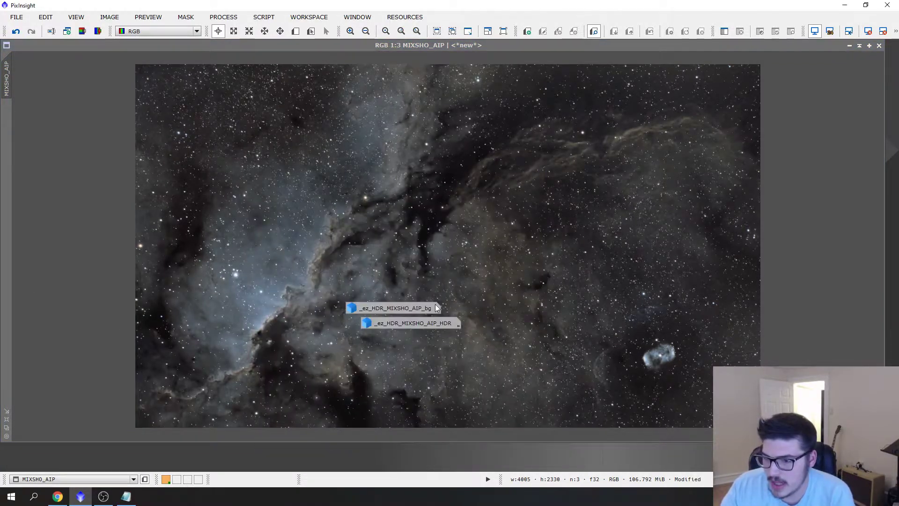
{"action": "double_click", "coordinate": [404, 308]}
{"action": "scroll", "coordinate": [367, 332], "scroll_direction": "down", "scroll_amount": 1}
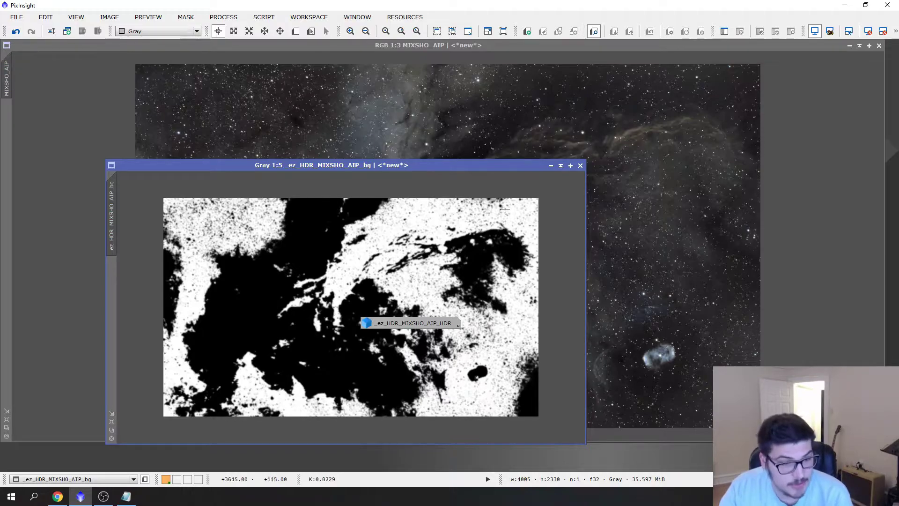
{"action": "left_click", "coordinate": [580, 165]}
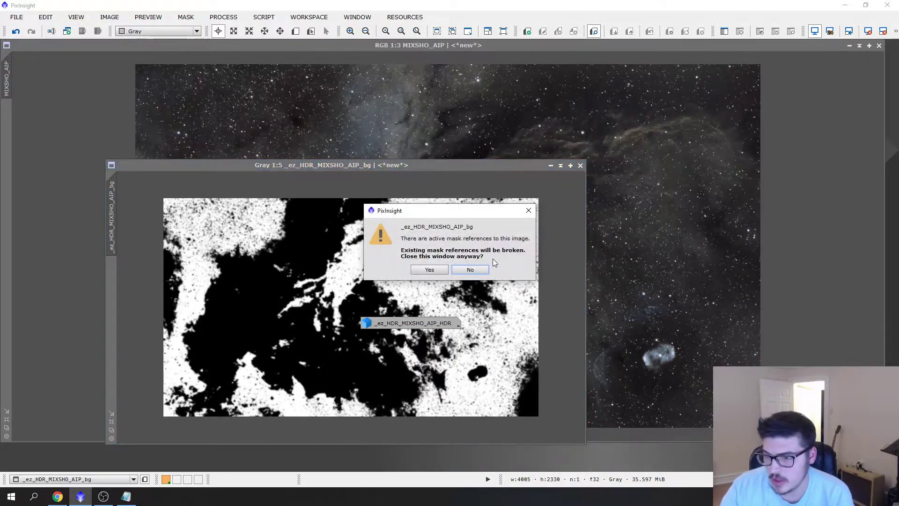
{"action": "left_click", "coordinate": [440, 270]}
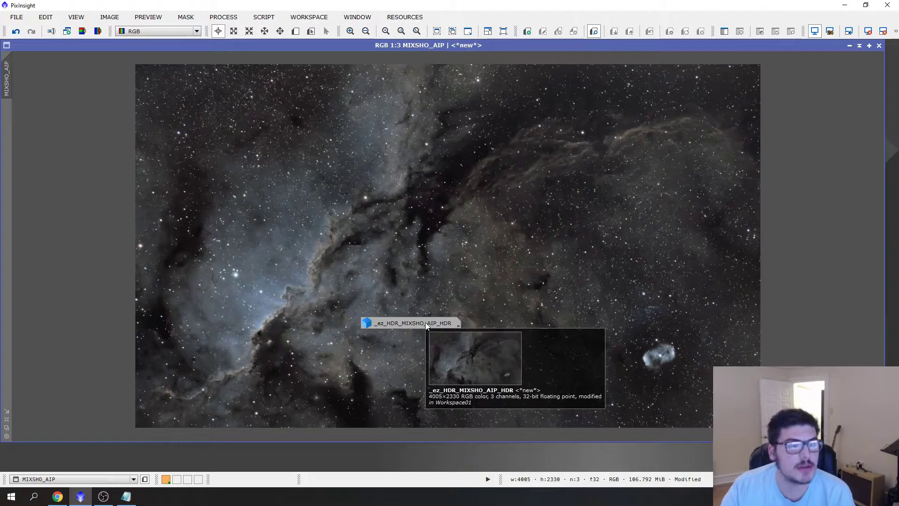
Step: Inspect the _ez_HDR_MIXSHO_AIP_HDR image enlarged, then close it without saving
{"action": "double_click", "coordinate": [425, 322]}
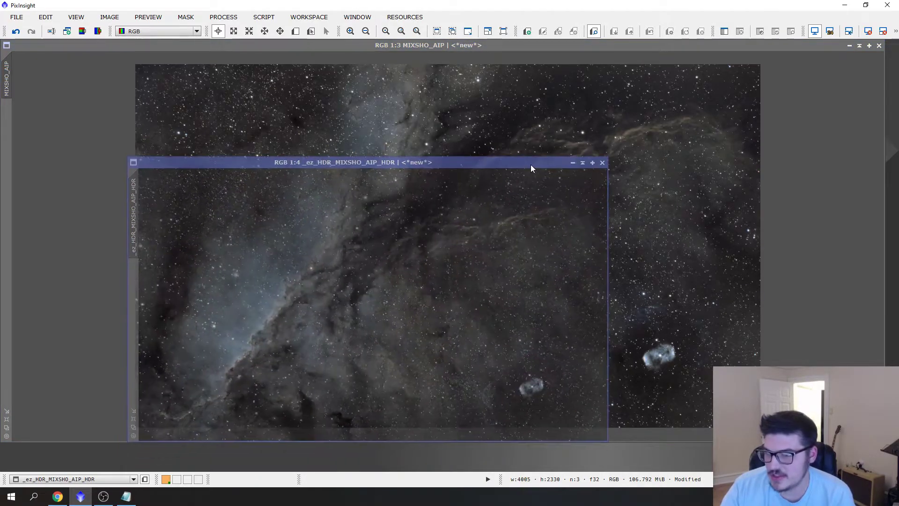
{"action": "scroll", "coordinate": [413, 233], "scroll_direction": "down", "scroll_amount": 1}
{"action": "scroll", "coordinate": [410, 237], "scroll_direction": "up", "scroll_amount": 1}
{"action": "scroll", "coordinate": [410, 237], "scroll_direction": "down", "scroll_amount": 1}
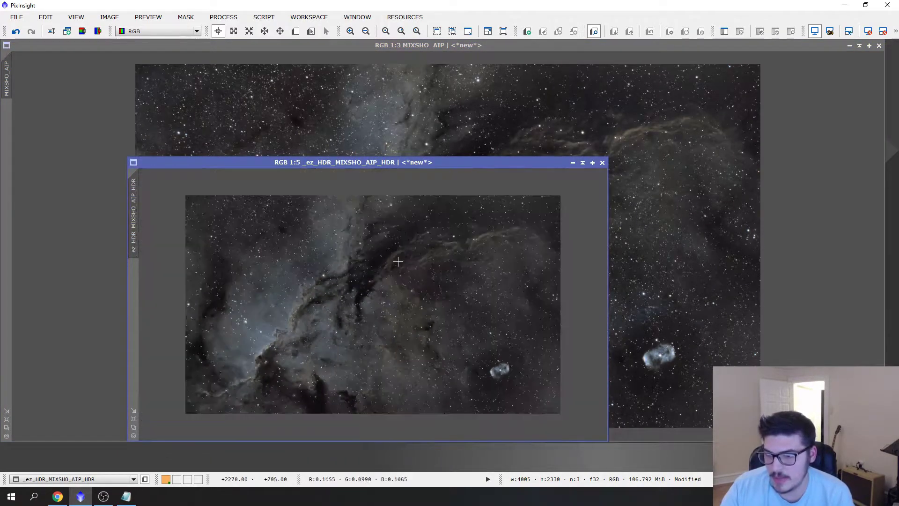
{"action": "left_click_drag", "start_coordinate": [375, 164], "coordinate": [312, 89]}
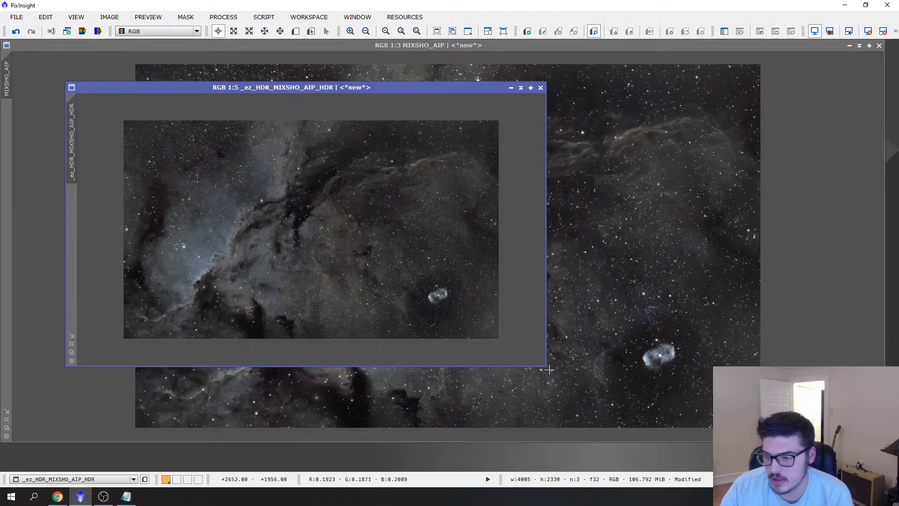
{"action": "left_click_drag", "start_coordinate": [546, 366], "coordinate": [792, 463]}
{"action": "scroll", "coordinate": [352, 283], "scroll_direction": "up", "scroll_amount": 5}
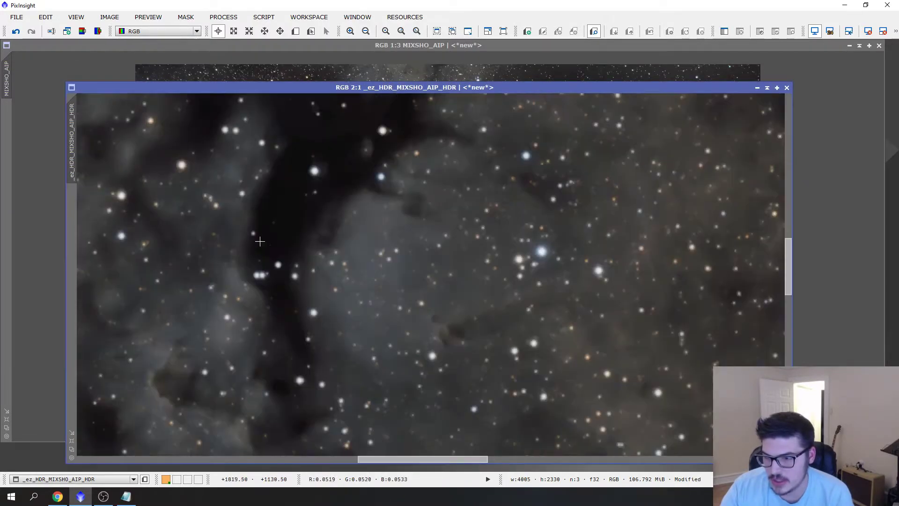
{"action": "scroll", "coordinate": [352, 283], "scroll_direction": "down", "scroll_amount": 3}
{"action": "scroll", "coordinate": [352, 283], "scroll_direction": "down", "scroll_amount": 1}
{"action": "left_click_drag", "start_coordinate": [646, 88], "coordinate": [616, 72]}
{"action": "scroll", "coordinate": [442, 297], "scroll_direction": "up", "scroll_amount": 1}
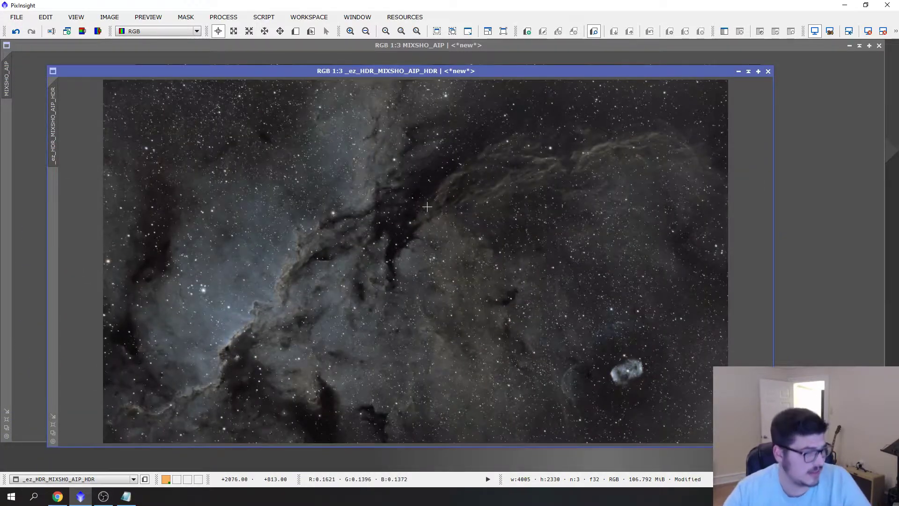
{"action": "scroll", "coordinate": [538, 197], "scroll_direction": "down", "scroll_amount": 1}
{"action": "scroll", "coordinate": [635, 143], "scroll_direction": "up", "scroll_amount": 1}
{"action": "left_click", "coordinate": [768, 72]}
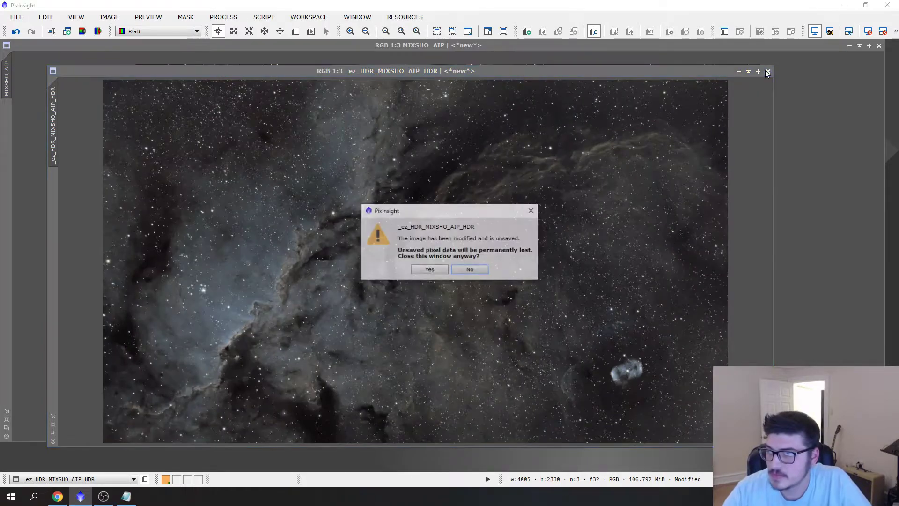
{"action": "left_click", "coordinate": [430, 270]}
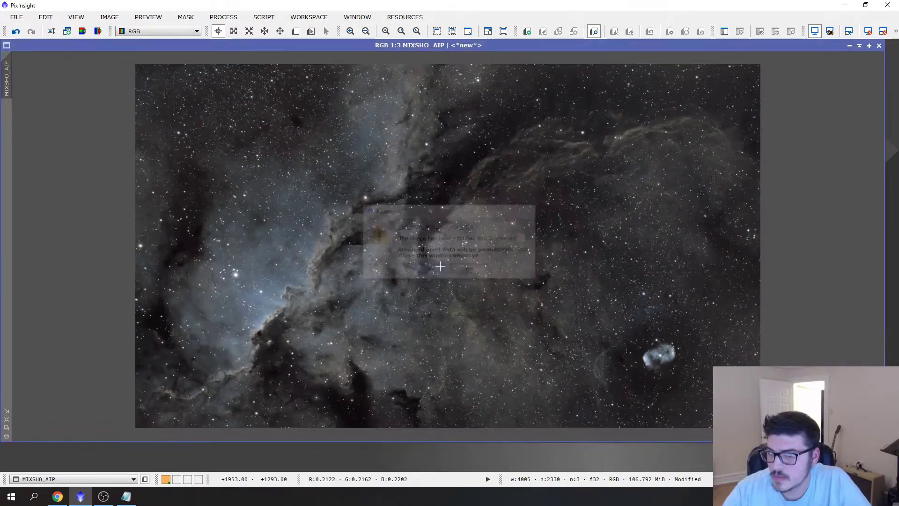
Step: Apply LocalHistogramEqualization to MIXSHO_AIP with Amount 0.300
{"action": "left_click", "coordinate": [126, 495]}
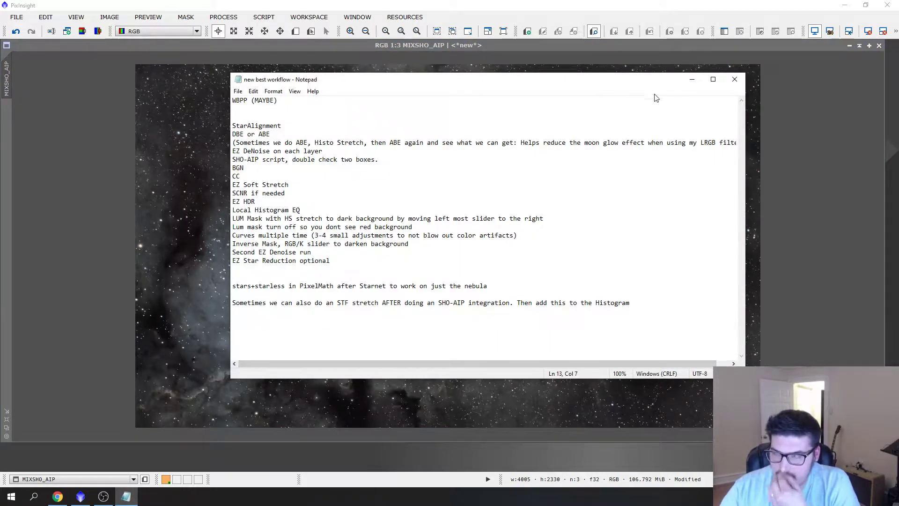
{"action": "left_click", "coordinate": [693, 82]}
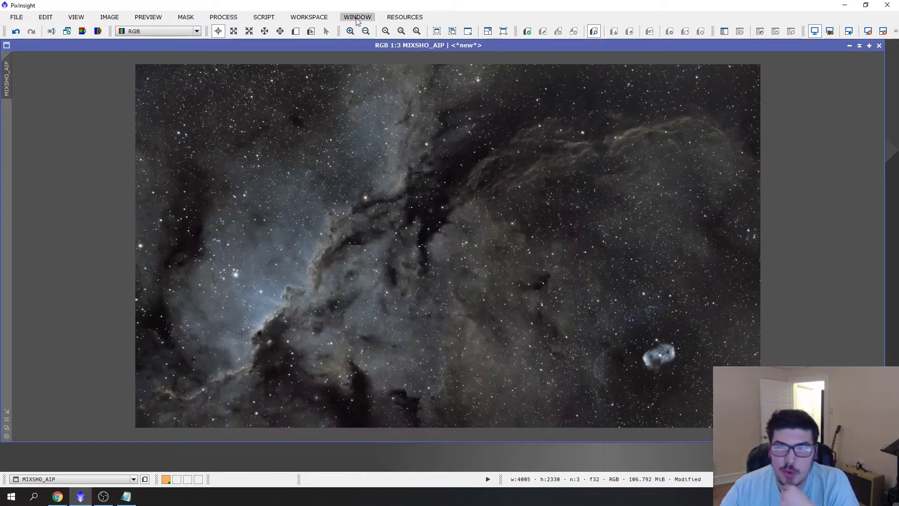
{"action": "left_click", "coordinate": [234, 19]}
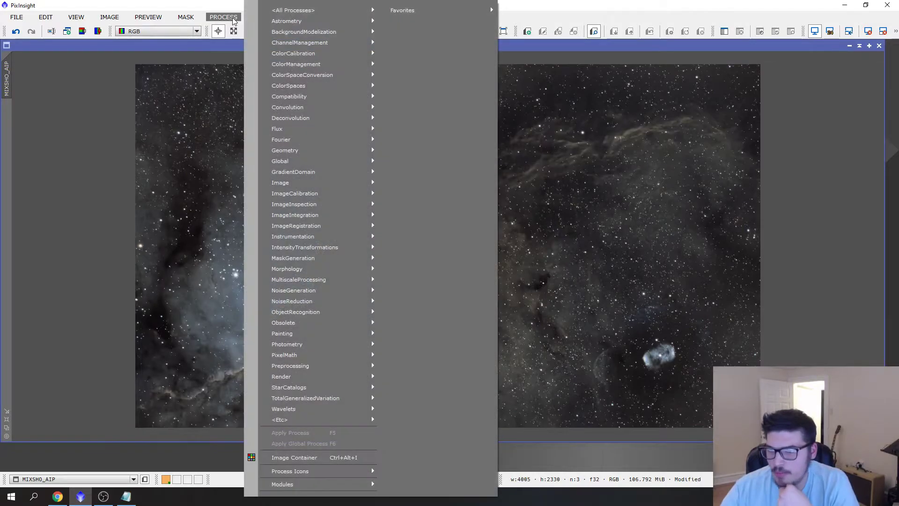
{"action": "mouse_move", "coordinate": [333, 13]}
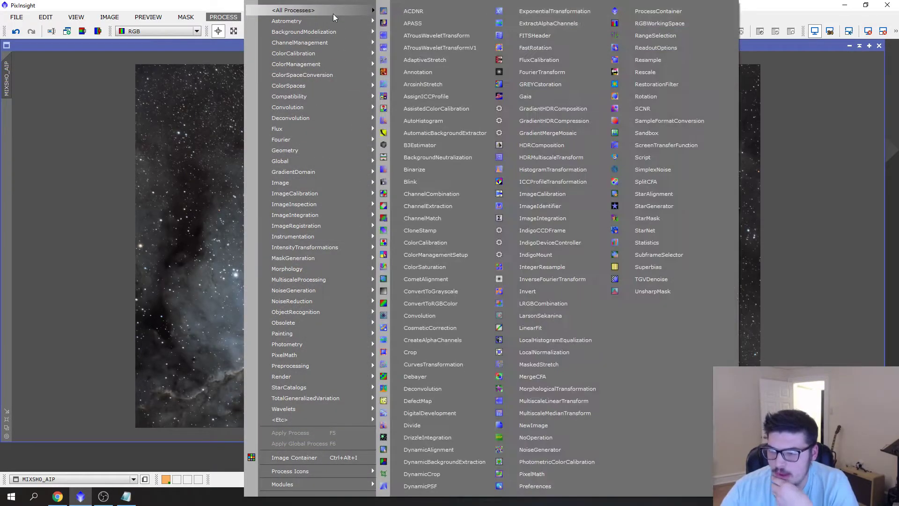
{"action": "left_click", "coordinate": [591, 338]}
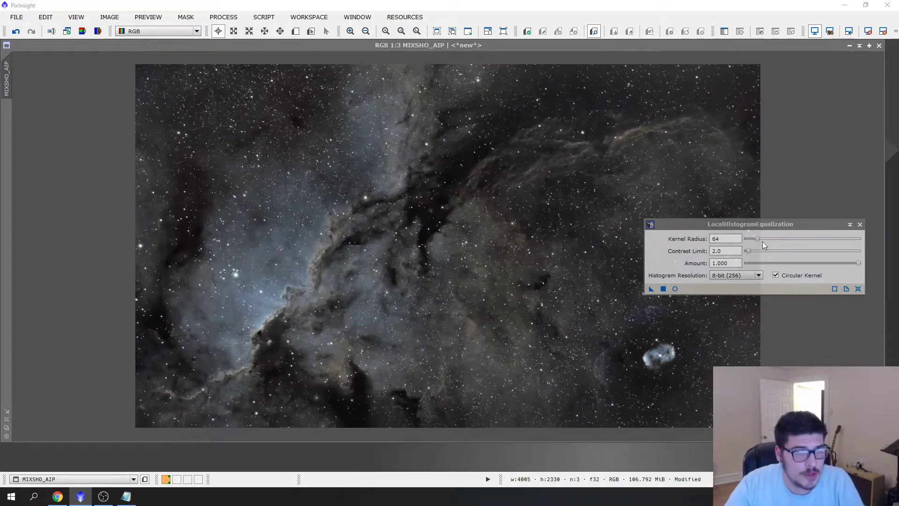
{"action": "left_click_drag", "start_coordinate": [859, 263], "coordinate": [780, 274]}
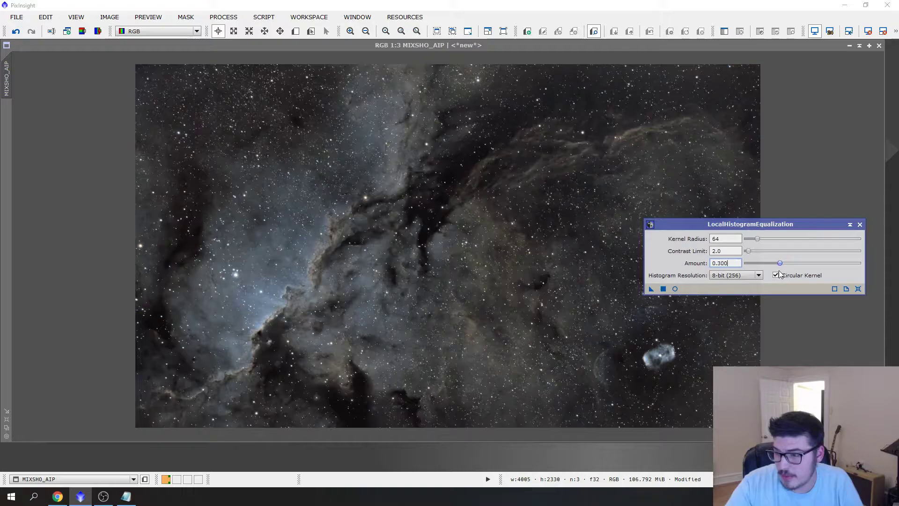
{"action": "left_click", "coordinate": [663, 288]}
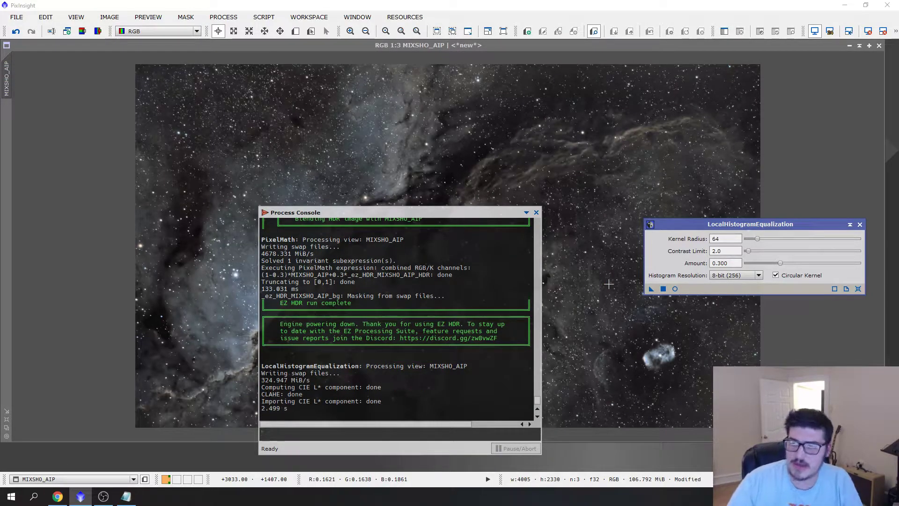
Step: Compare the equalized image against the original with undo/redo, then close the LocalHistogramEqualization tool
{"action": "left_click", "coordinate": [536, 212]}
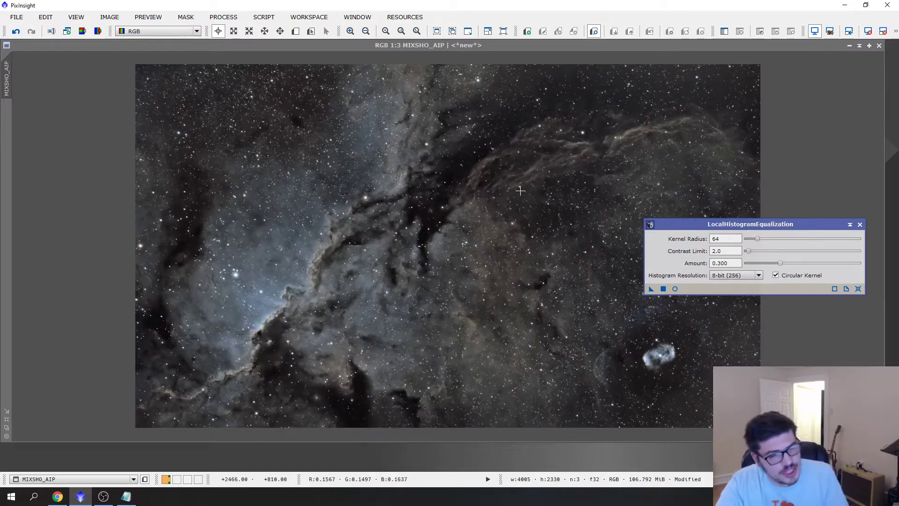
{"action": "scroll", "coordinate": [534, 212], "scroll_direction": "up", "scroll_amount": 3}
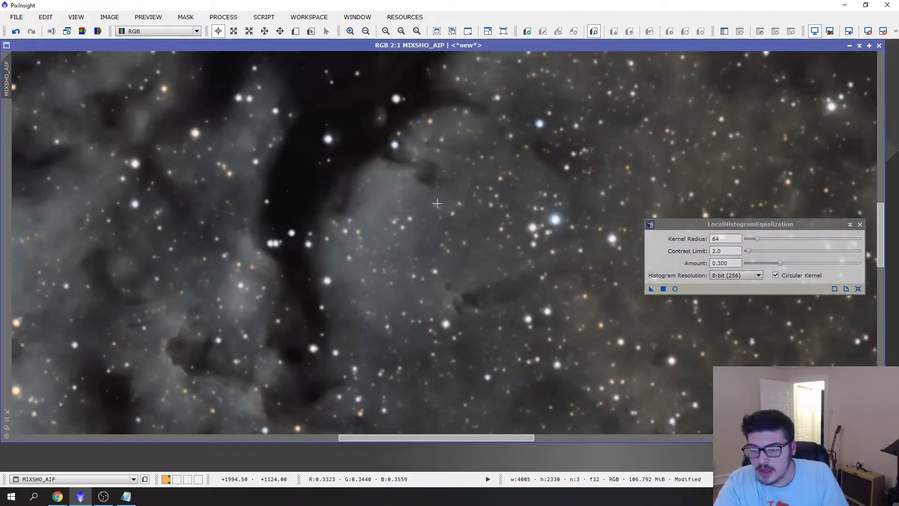
{"action": "scroll", "coordinate": [437, 203], "scroll_direction": "down", "scroll_amount": 2}
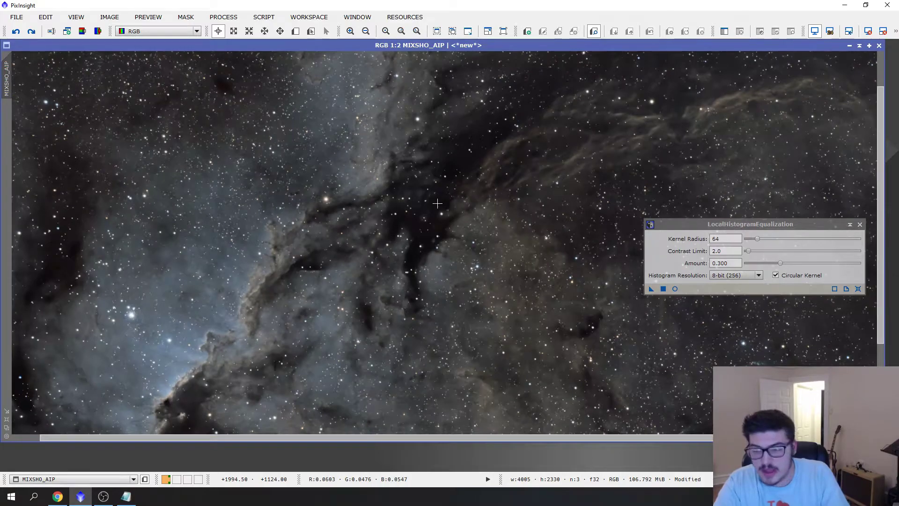
{"action": "key", "text": "ctrl+y"}
{"action": "key", "text": "ctrl+z"}
{"action": "key", "text": "ctrl+y"}
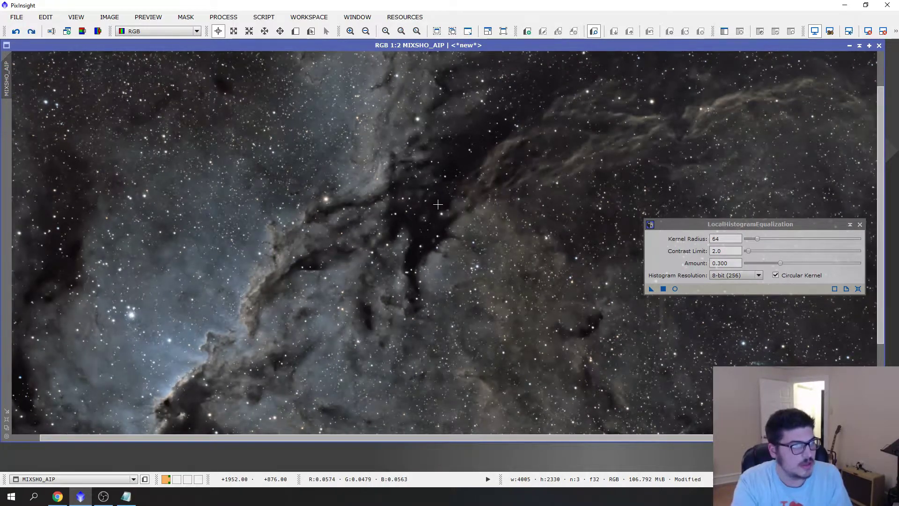
{"action": "key", "text": "ctrl+z"}
{"action": "key", "text": "ctrl+y"}
{"action": "key", "text": "ctrl+z"}
{"action": "key", "text": "ctrl+y"}
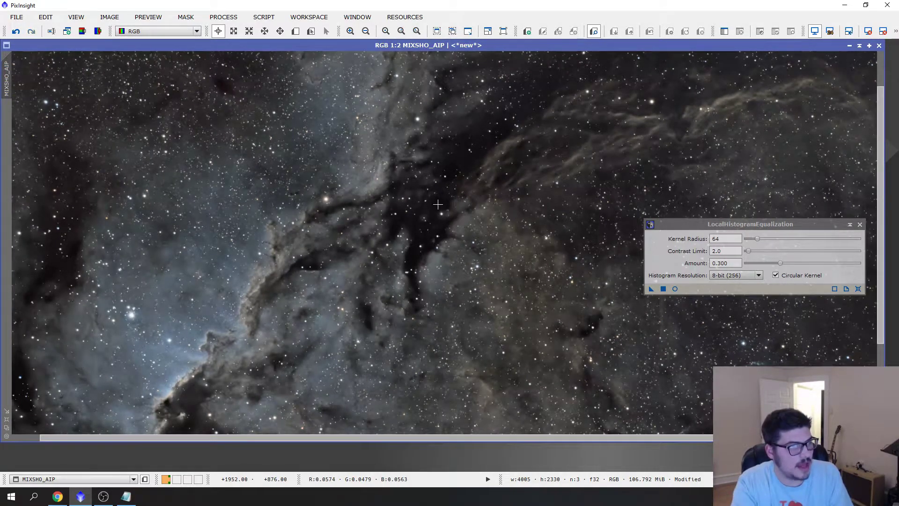
{"action": "key", "text": "ctrl+z"}
{"action": "key", "text": "ctrl+y"}
{"action": "key", "text": "ctrl+z"}
{"action": "key", "text": "ctrl+y"}
{"action": "key", "text": "ctrl+y"}
{"action": "key", "text": "ctrl+z"}
{"action": "key", "text": "ctrl+y"}
{"action": "key", "text": "ctrl+z"}
{"action": "key", "text": "ctrl+y"}
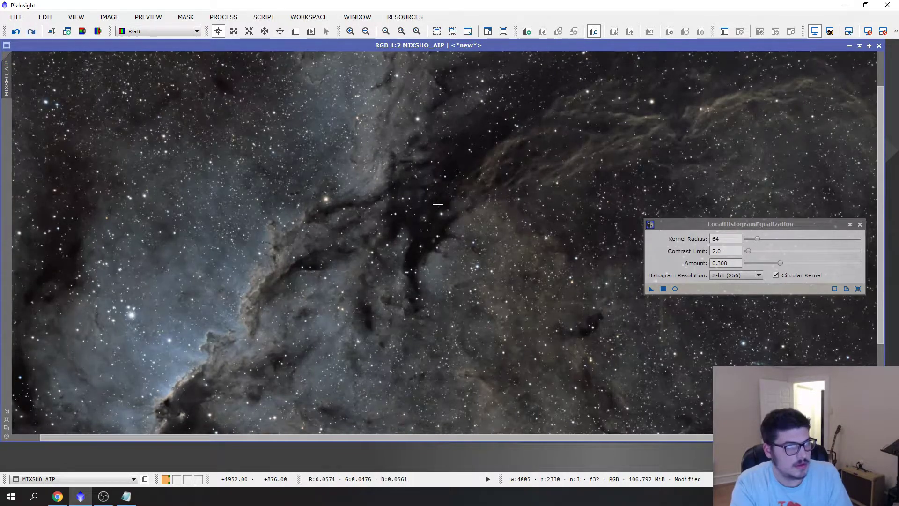
{"action": "key", "text": "ctrl+z"}
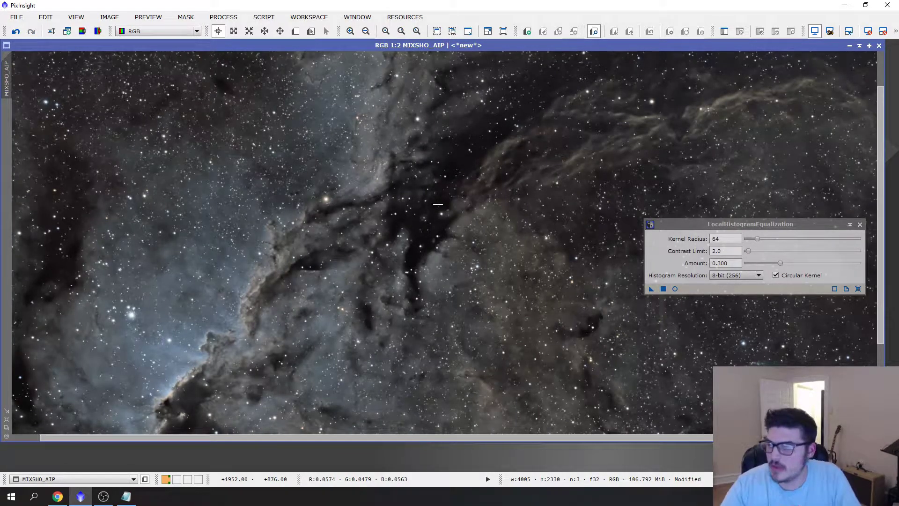
{"action": "left_click", "coordinate": [860, 224]}
{"action": "scroll", "coordinate": [455, 279], "scroll_direction": "down", "scroll_amount": 2}
{"action": "scroll", "coordinate": [440, 253], "scroll_direction": "up", "scroll_amount": 1}
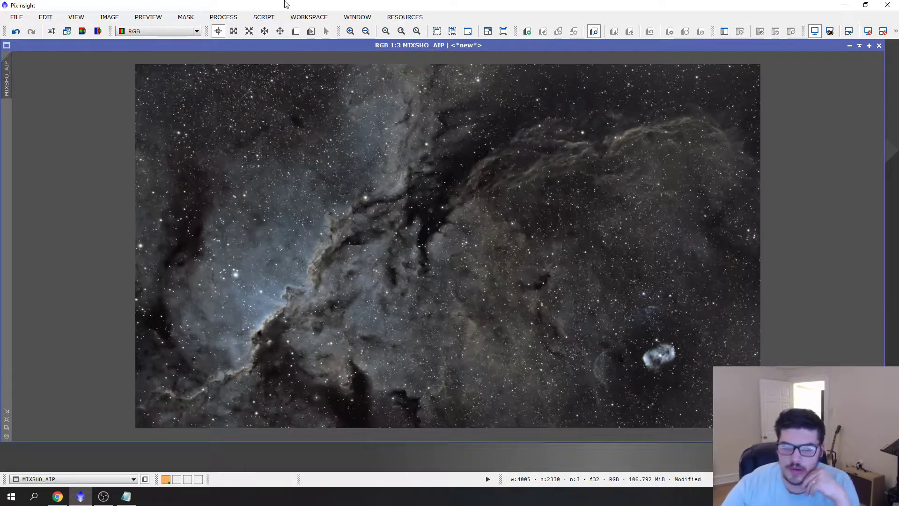
Step: Review the workflow notes, then extract the CIE L* lightness as MIXSHO_AIP_L
{"action": "mouse_move", "coordinate": [130, 501]}
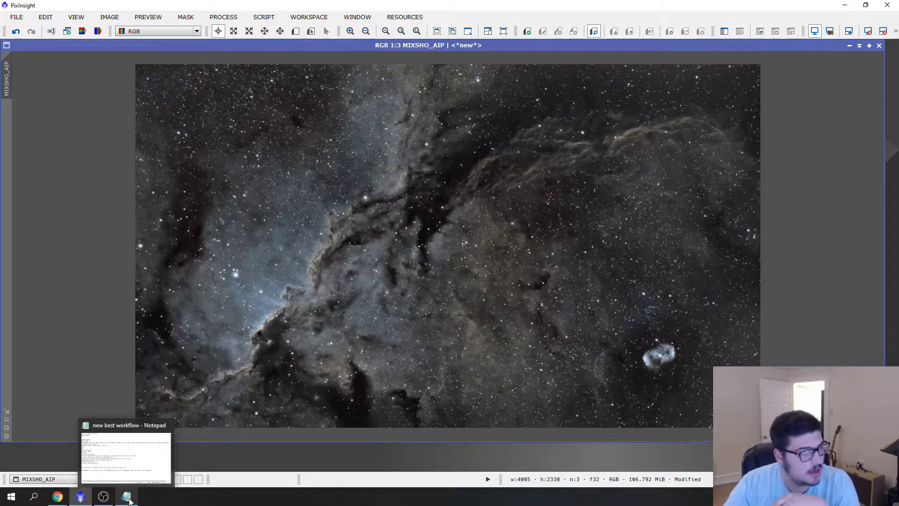
{"action": "left_click", "coordinate": [129, 499]}
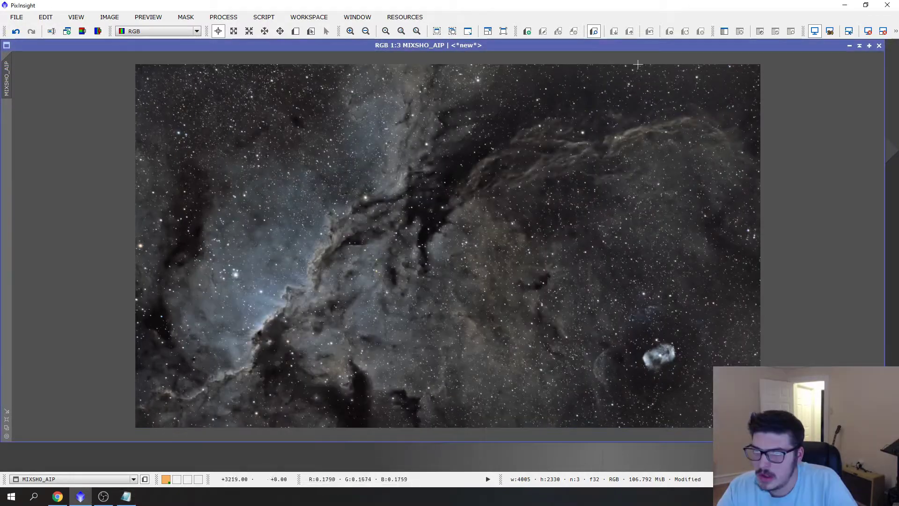
{"action": "left_click", "coordinate": [691, 79]}
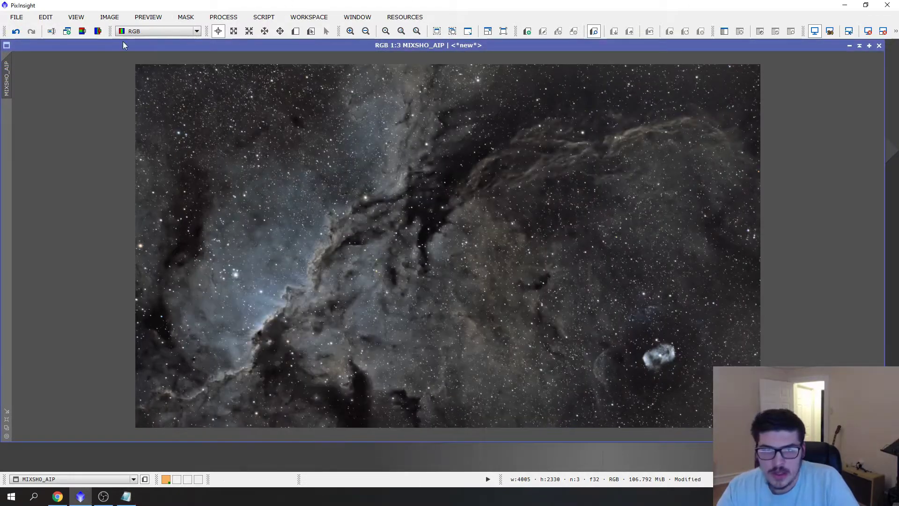
{"action": "left_click", "coordinate": [86, 32]}
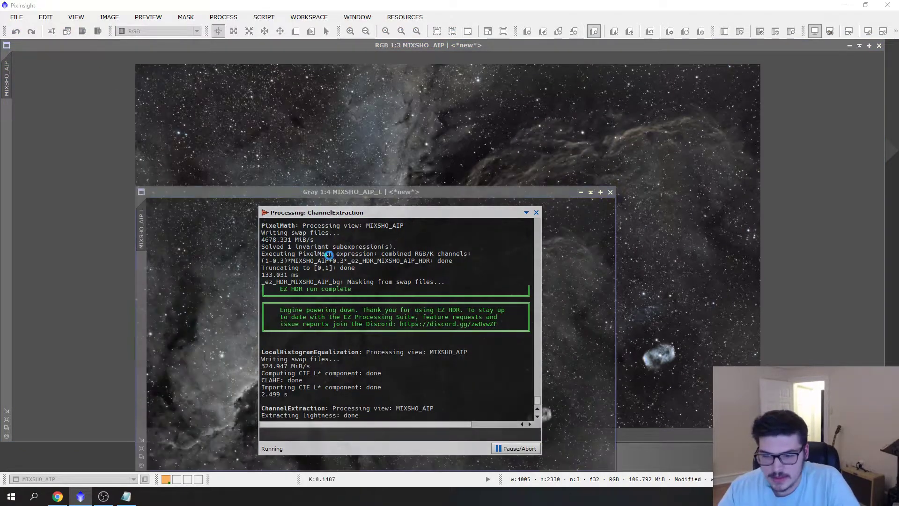
{"action": "left_click_drag", "start_coordinate": [519, 197], "coordinate": [482, 79]}
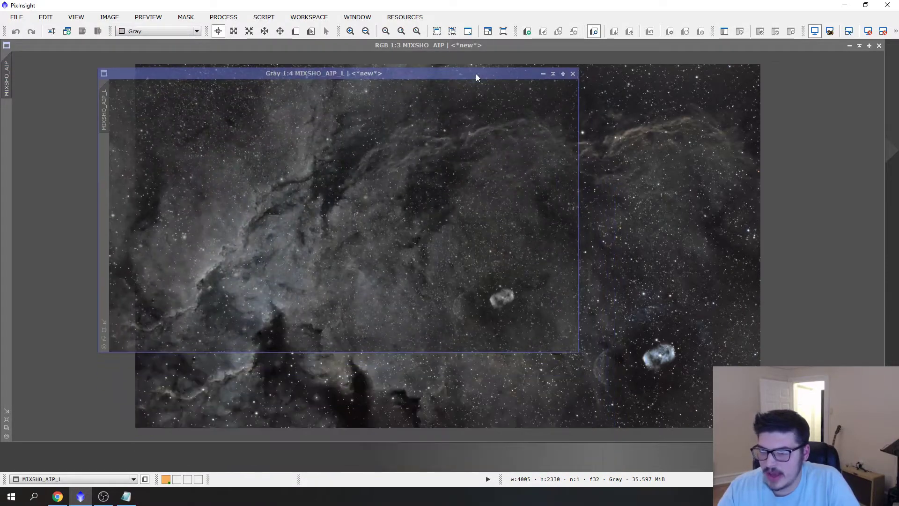
Step: Enlarge the MIXSHO_AIP_L window and target it in HistogramTransformation
{"action": "scroll", "coordinate": [199, 168], "scroll_direction": "down", "scroll_amount": 1}
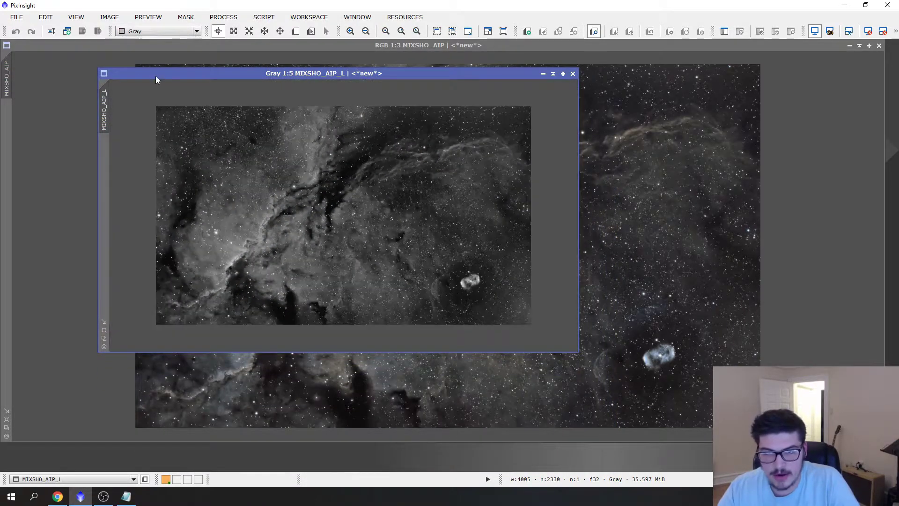
{"action": "left_click_drag", "start_coordinate": [155, 76], "coordinate": [108, 57]}
{"action": "left_click_drag", "start_coordinate": [530, 332], "coordinate": [748, 407]}
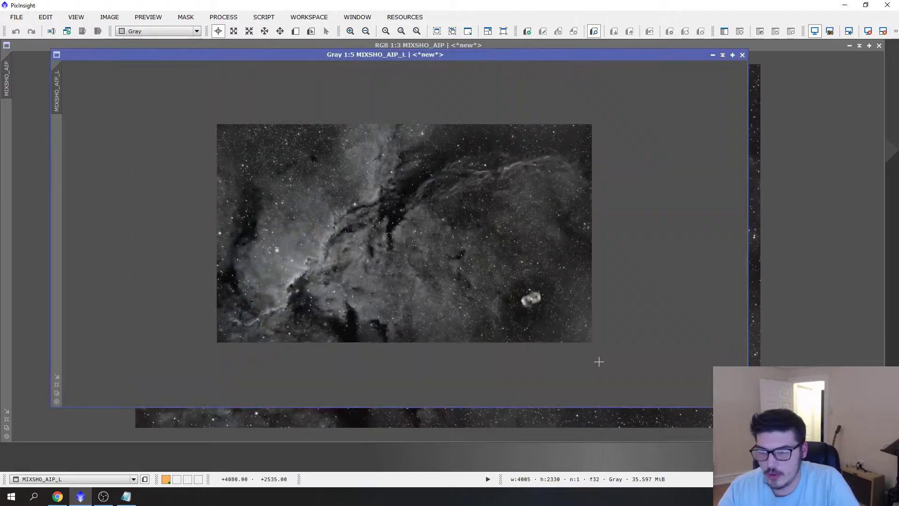
{"action": "scroll", "coordinate": [598, 361], "scroll_direction": "up", "scroll_amount": 1}
{"action": "left_click", "coordinate": [224, 17]}
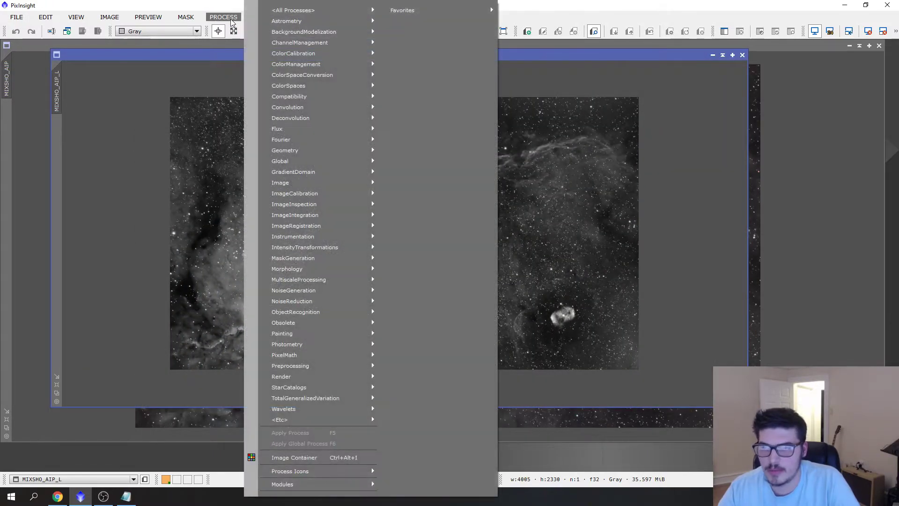
{"action": "mouse_move", "coordinate": [334, 248]}
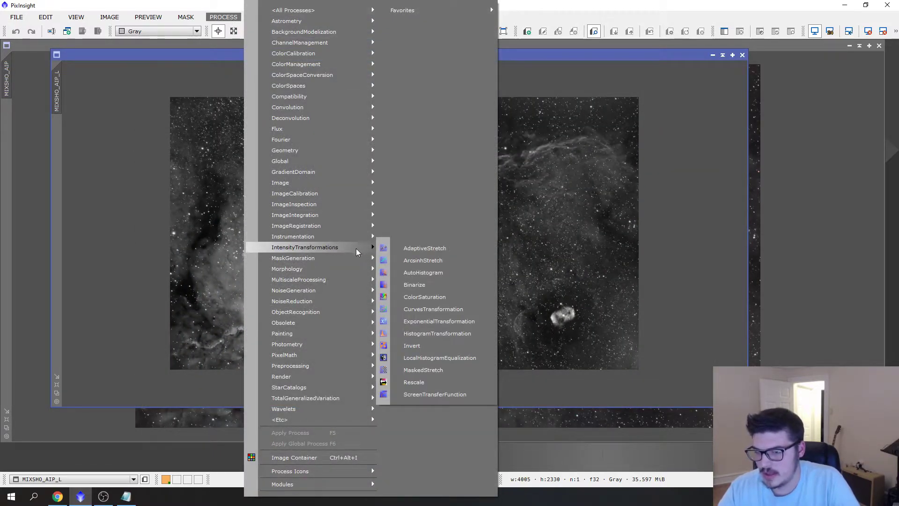
{"action": "left_click", "coordinate": [466, 335]}
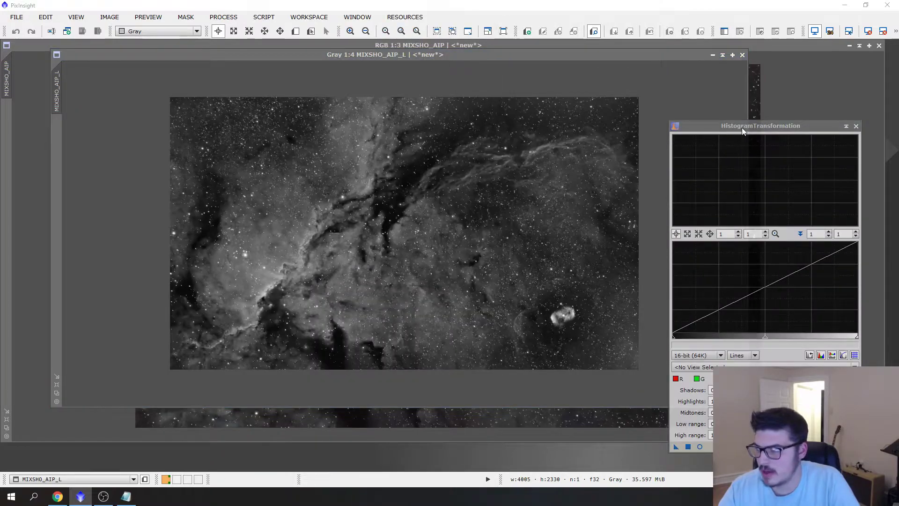
{"action": "left_click", "coordinate": [755, 332]}
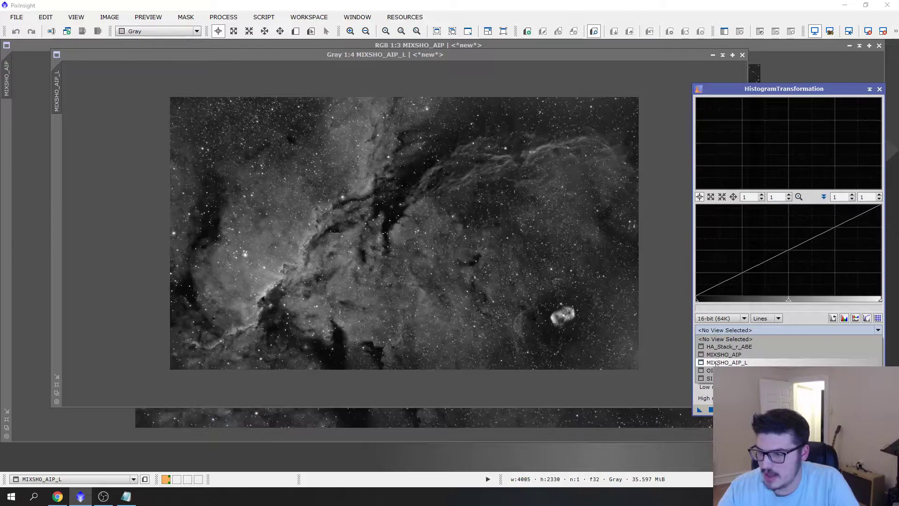
{"action": "left_click", "coordinate": [744, 363]}
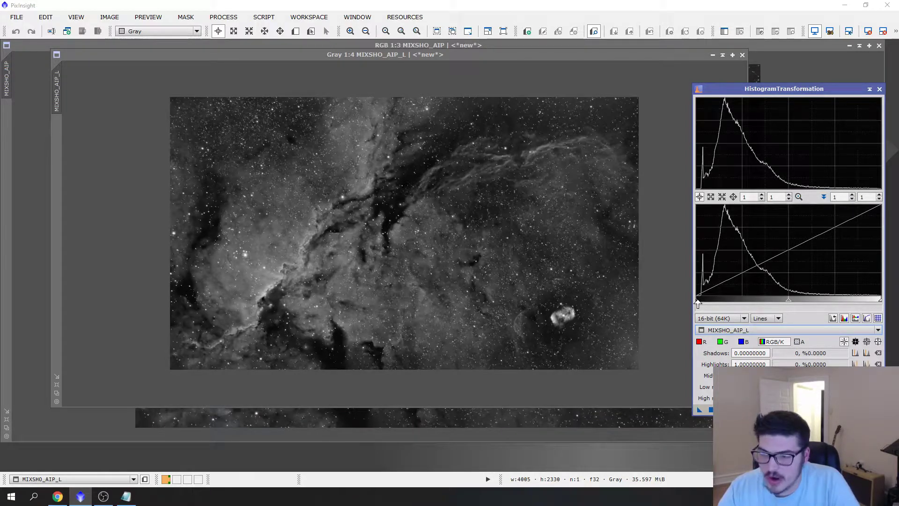
Step: Stretch MIXSHO_AIP_L with shadows clipped at 0.0934 for a darker background
{"action": "left_click_drag", "start_coordinate": [697, 303], "coordinate": [711, 304]}
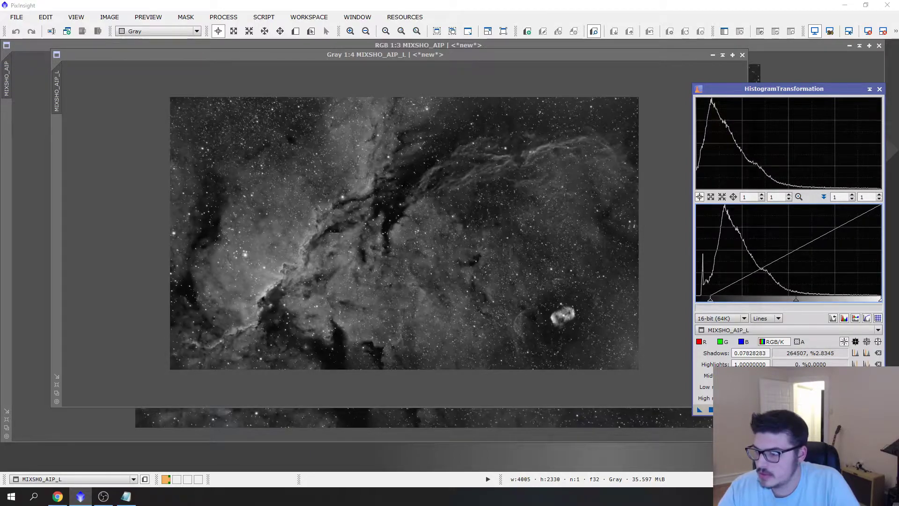
{"action": "left_click", "coordinate": [615, 29]}
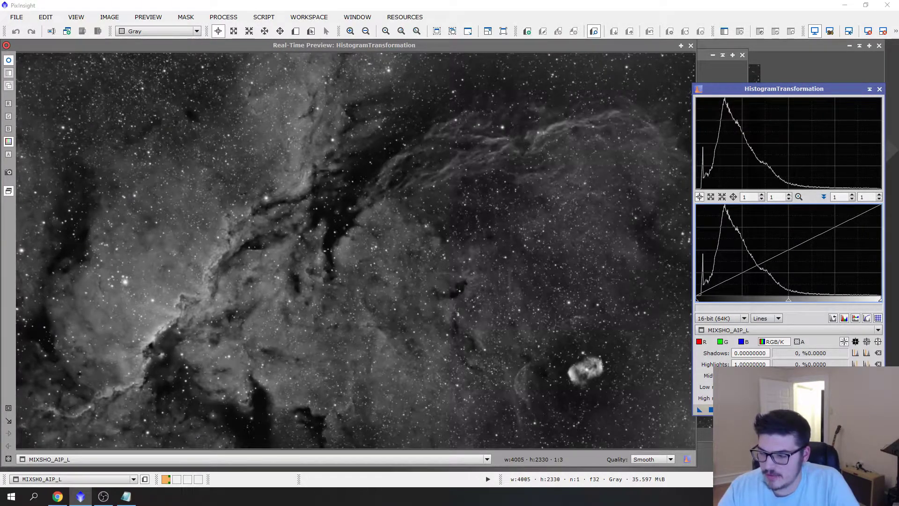
{"action": "mouse_move", "coordinate": [696, 305]}
{"action": "left_mouse_down"}
{"action": "mouse_move", "coordinate": [716, 304]}
{"action": "mouse_move", "coordinate": [709, 305]}
{"action": "left_mouse_up"}
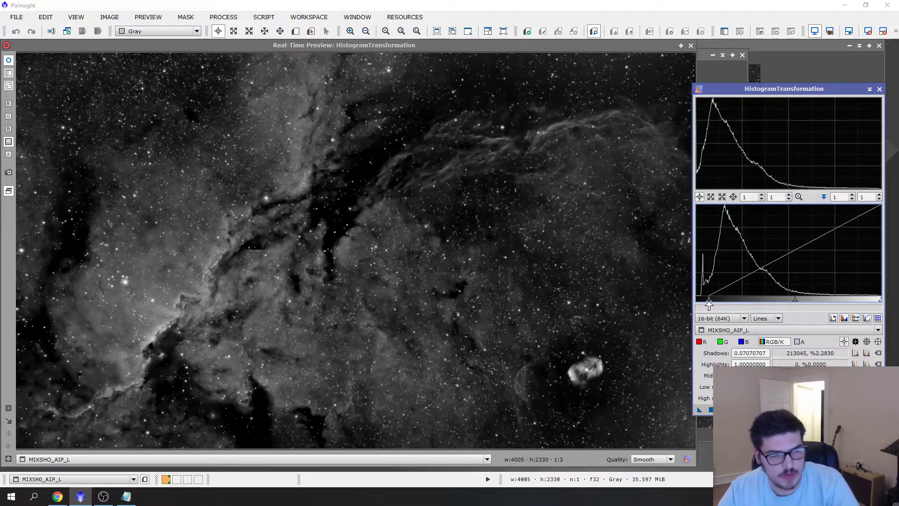
{"action": "left_click_drag", "start_coordinate": [708, 303], "coordinate": [713, 306]}
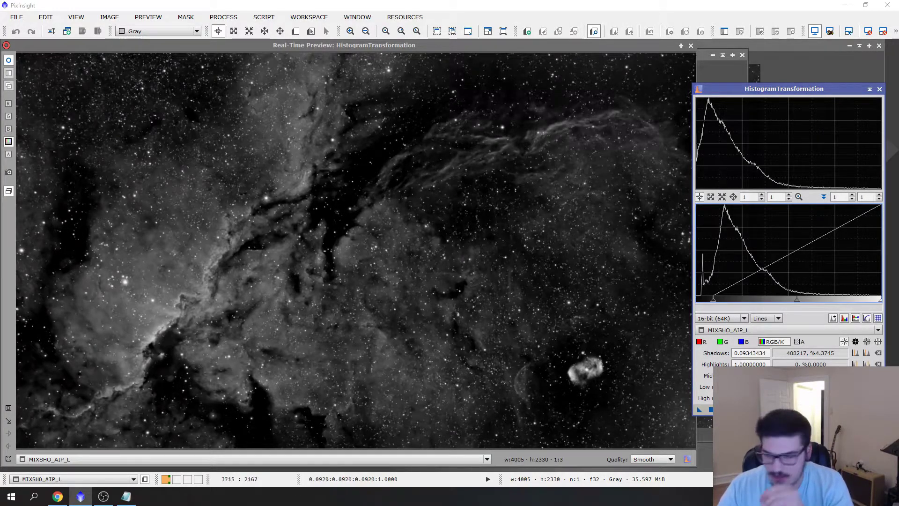
{"action": "left_click", "coordinate": [710, 409]}
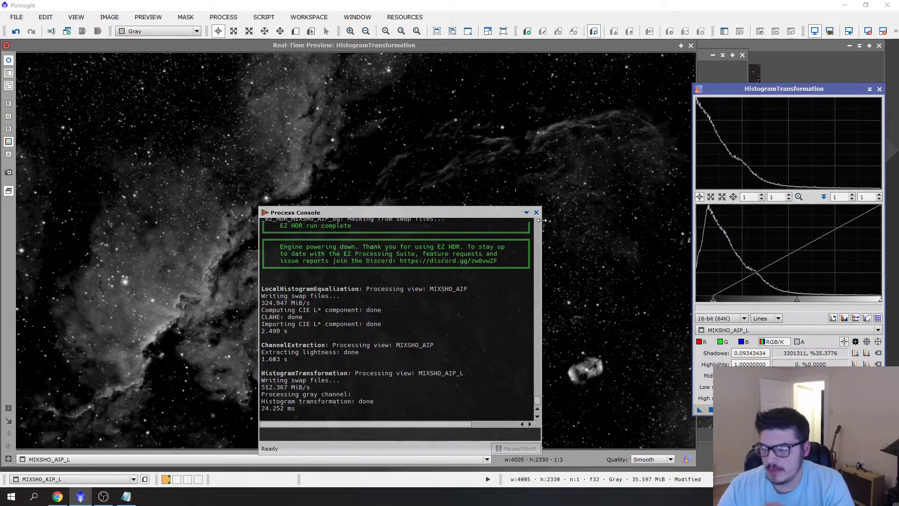
{"action": "left_click", "coordinate": [879, 90]}
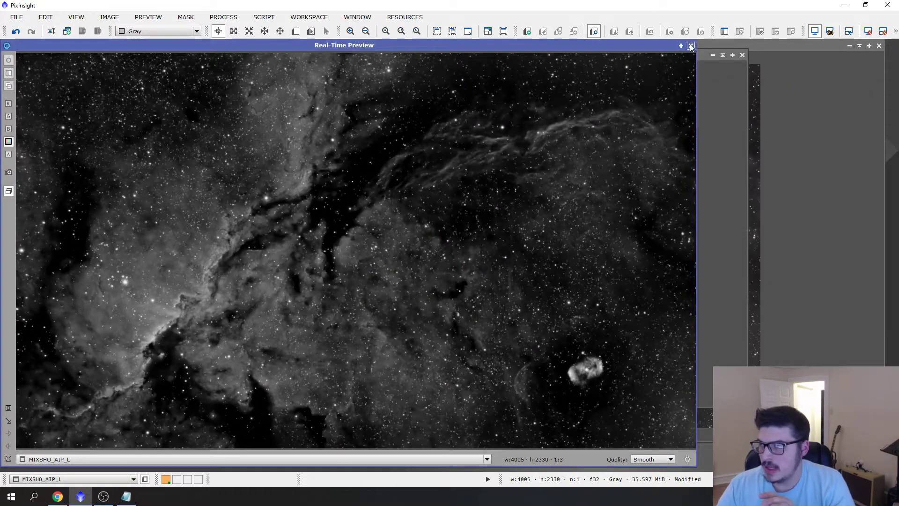
{"action": "left_click", "coordinate": [690, 46]}
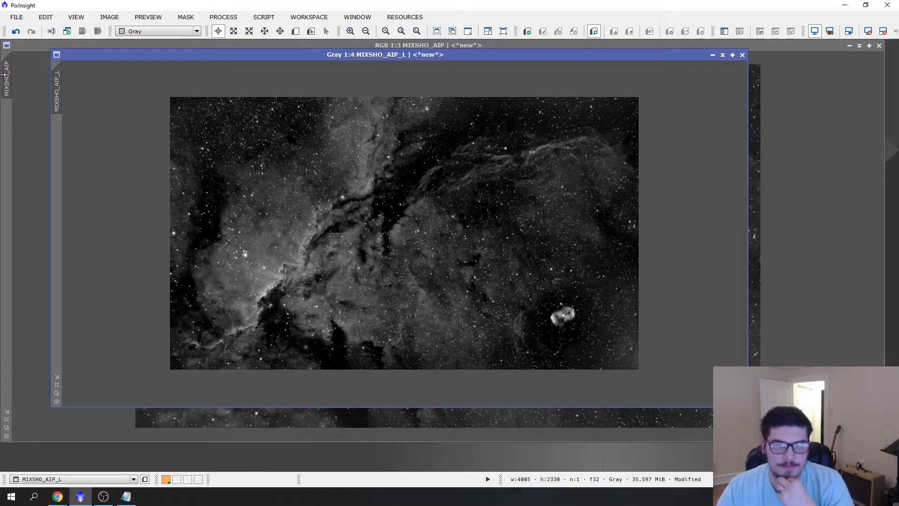
Step: Set MIXSHO_AIP_L as the mask on MIXSHO_AIP and minimize the luminance window
{"action": "left_click_drag", "start_coordinate": [103, 60], "coordinate": [113, 59]}
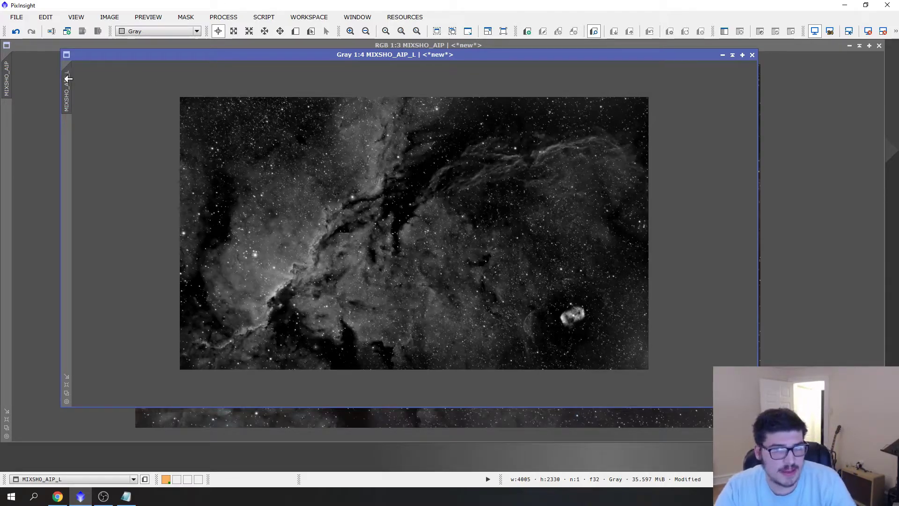
{"action": "mouse_move", "coordinate": [68, 73]}
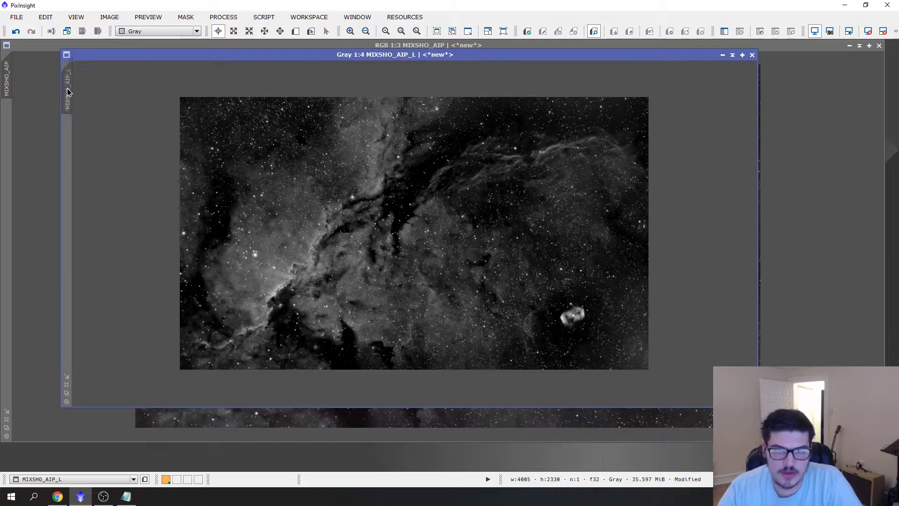
{"action": "left_click_drag", "start_coordinate": [70, 89], "coordinate": [705, 56]}
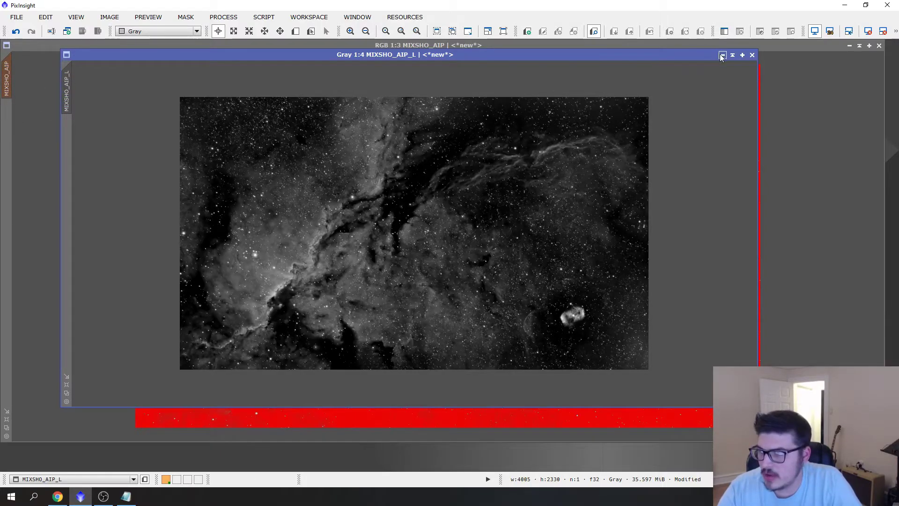
{"action": "left_click", "coordinate": [723, 54]}
{"action": "left_click_drag", "start_coordinate": [450, 236], "coordinate": [860, 74]}
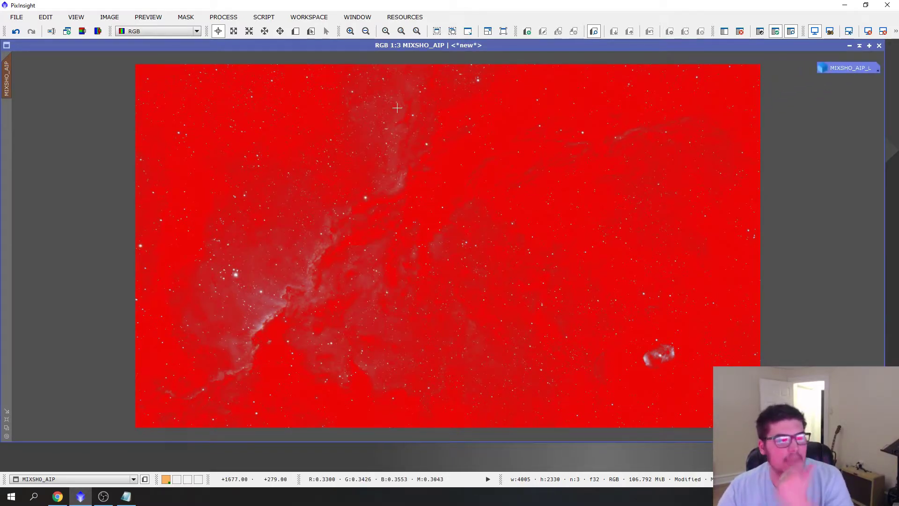
{"action": "mouse_move", "coordinate": [127, 498]}
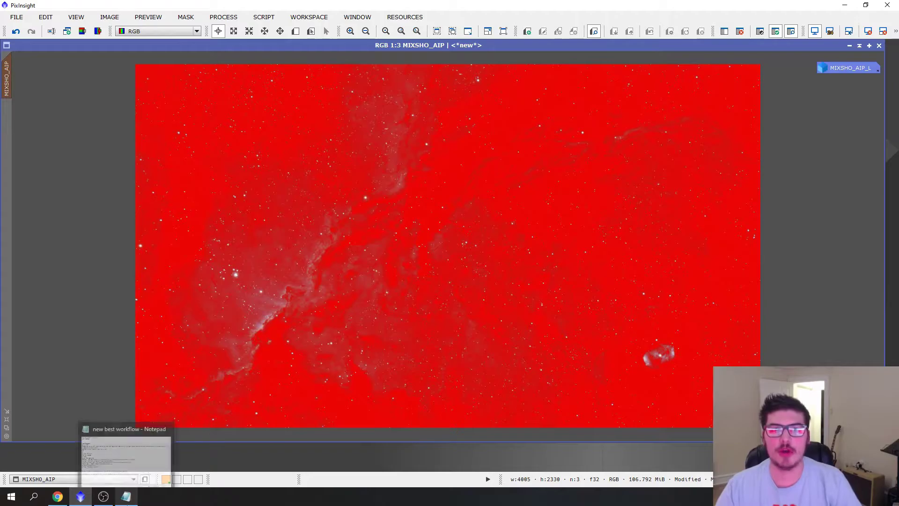
{"action": "left_click", "coordinate": [126, 497]}
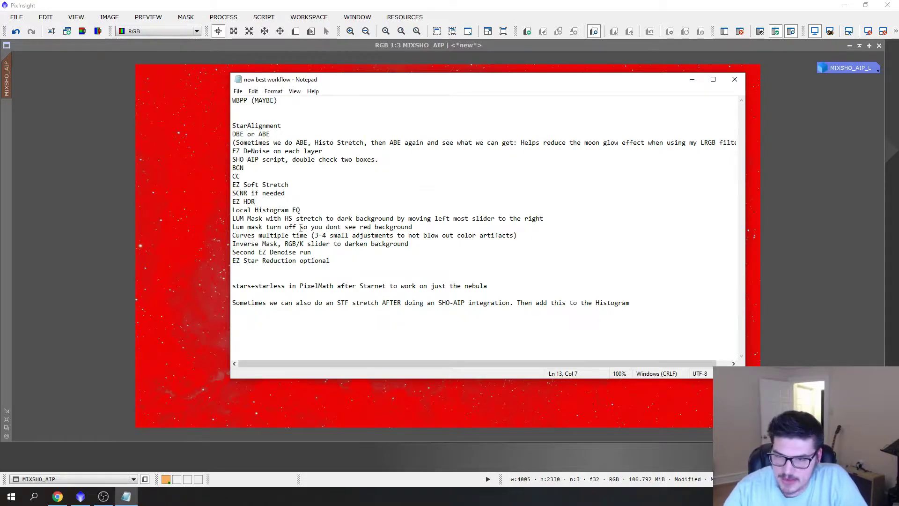
{"action": "left_click", "coordinate": [695, 82]}
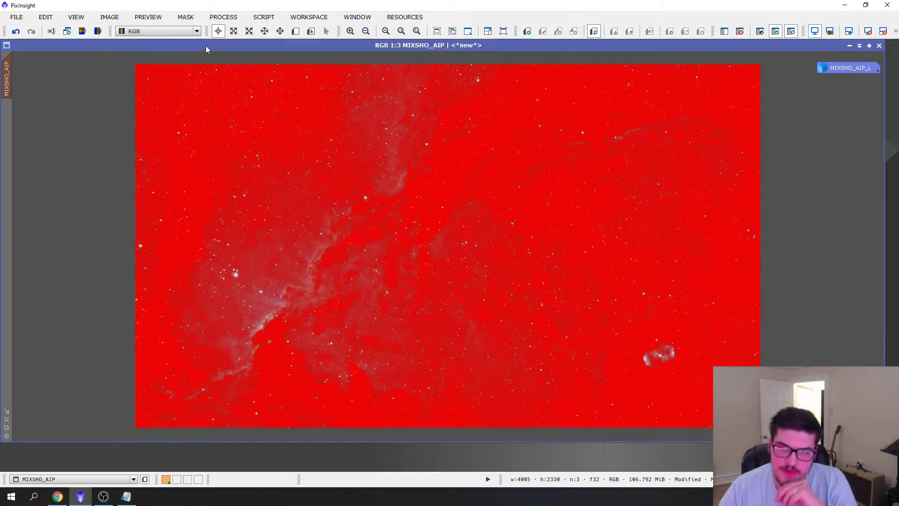
{"action": "left_click", "coordinate": [186, 17]}
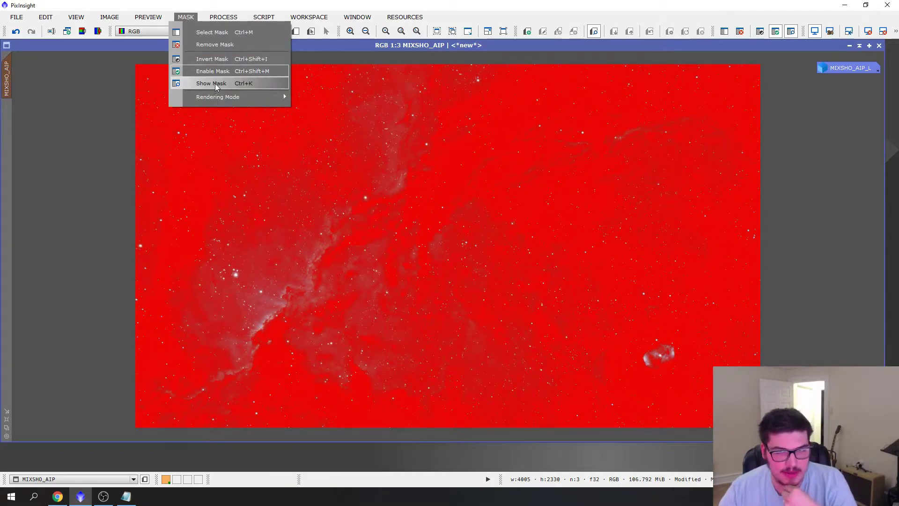
Step: Hide the red mask overlay on MIXSHO_AIP, toggling it once to compare
{"action": "left_click", "coordinate": [212, 84]}
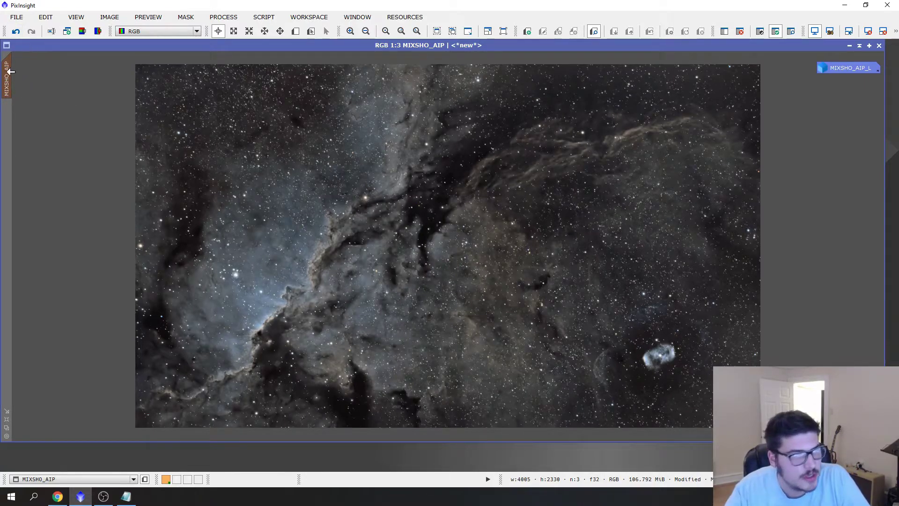
{"action": "left_click", "coordinate": [186, 17]}
{"action": "left_click", "coordinate": [226, 84]}
{"action": "left_click", "coordinate": [186, 17]}
{"action": "left_click", "coordinate": [220, 83]}
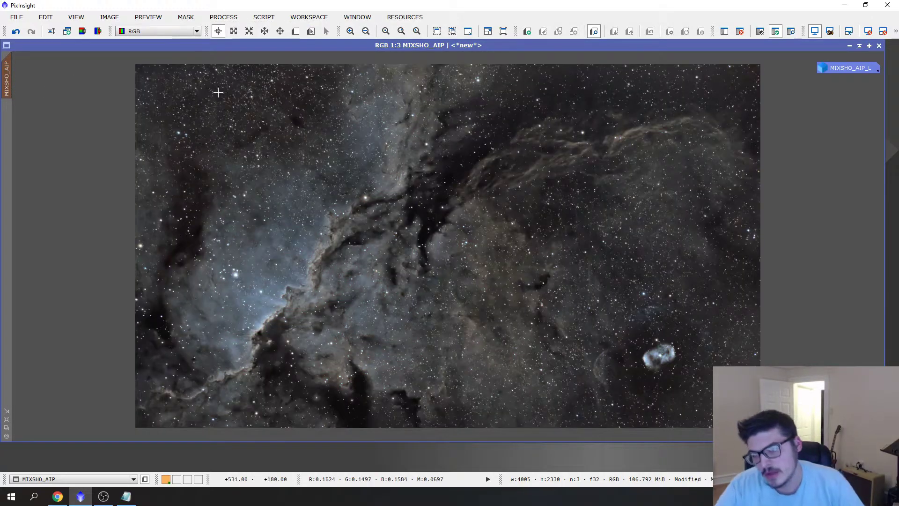
Step: Open the CurvesTransformation tool from IntensityTransformations
{"action": "left_click", "coordinate": [223, 16]}
{"action": "mouse_move", "coordinate": [308, 249]}
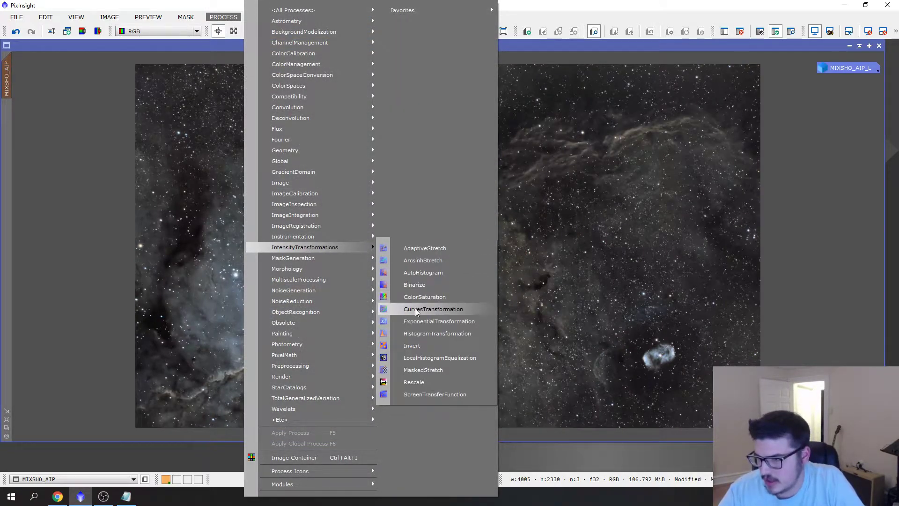
{"action": "left_click", "coordinate": [433, 309]}
Step: With real-time preview on, add a curve point gently lifting the midtones
{"action": "left_click", "coordinate": [706, 383]}
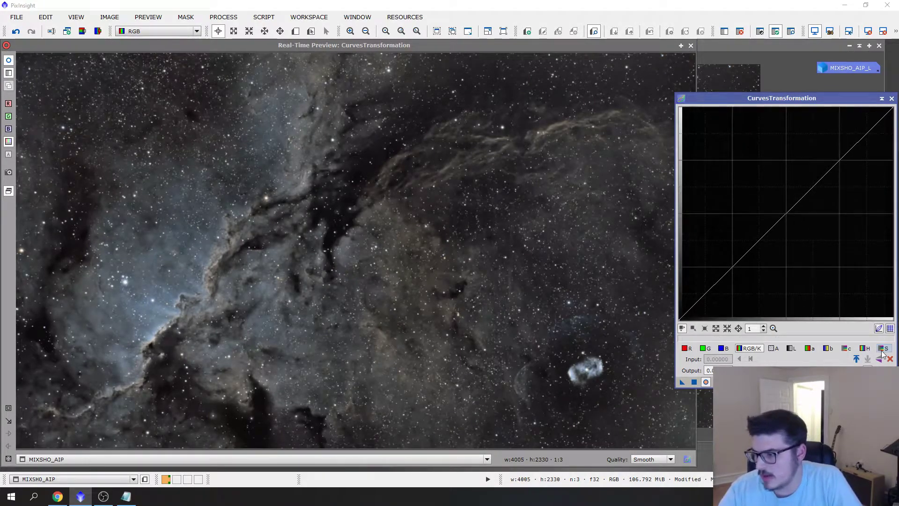
{"action": "left_click", "coordinate": [126, 496]}
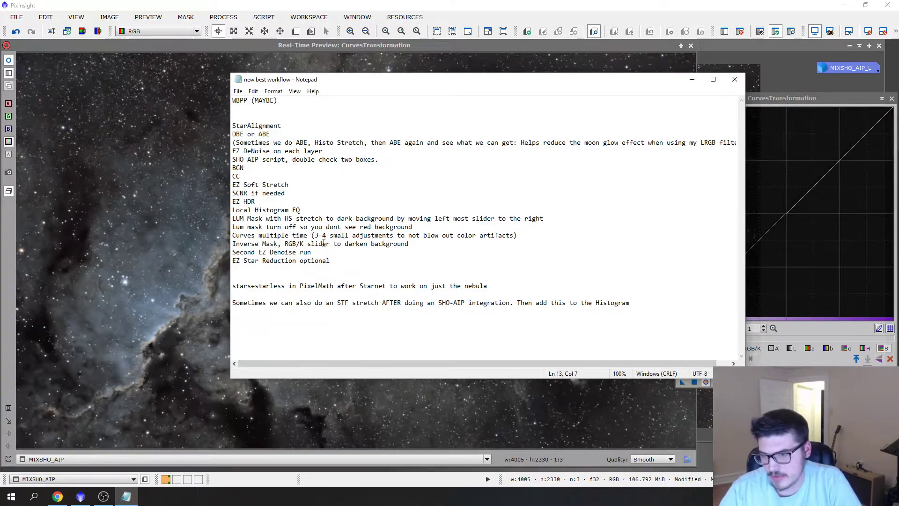
{"action": "left_click", "coordinate": [692, 80]}
{"action": "left_click_drag", "start_coordinate": [746, 255], "coordinate": [766, 163]}
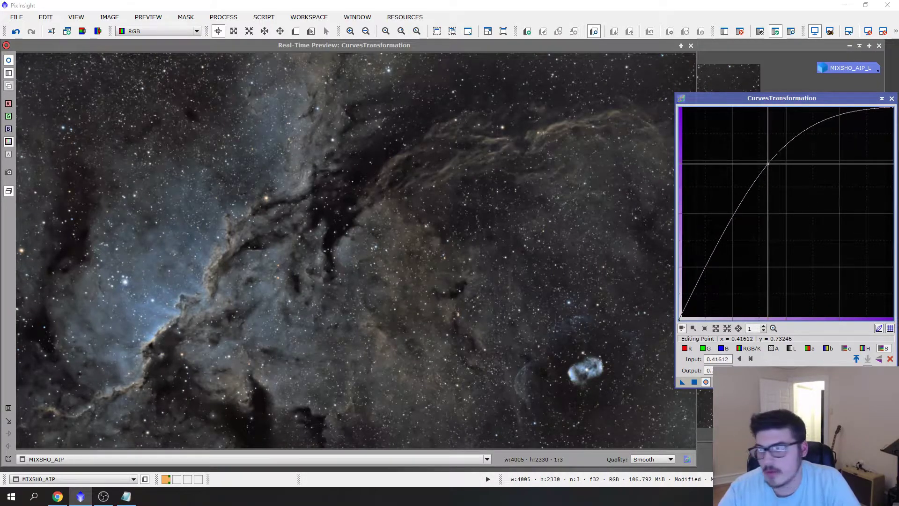
{"action": "mouse_move", "coordinate": [767, 164]}
{"action": "left_mouse_down"}
{"action": "mouse_move", "coordinate": [759, 177]}
{"action": "mouse_move", "coordinate": [755, 171]}
{"action": "left_mouse_up"}
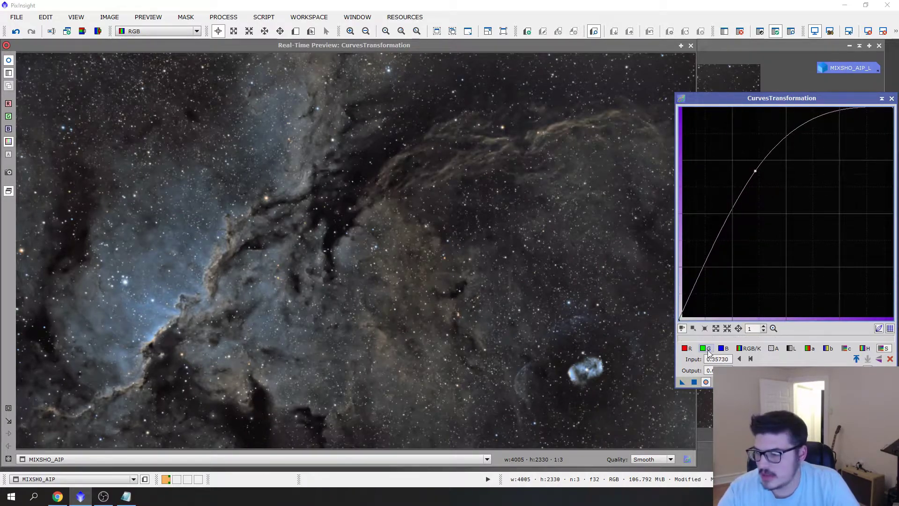
Step: Apply the midtone-lifting curve to MIXSHO_AIP several times through the mask
{"action": "left_click", "coordinate": [694, 381]}
{"action": "left_click", "coordinate": [534, 211]}
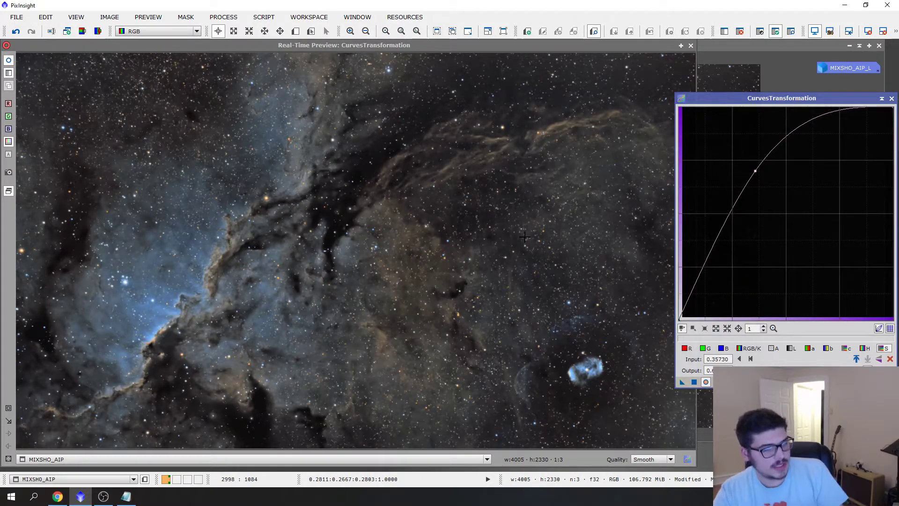
{"action": "left_click", "coordinate": [694, 384]}
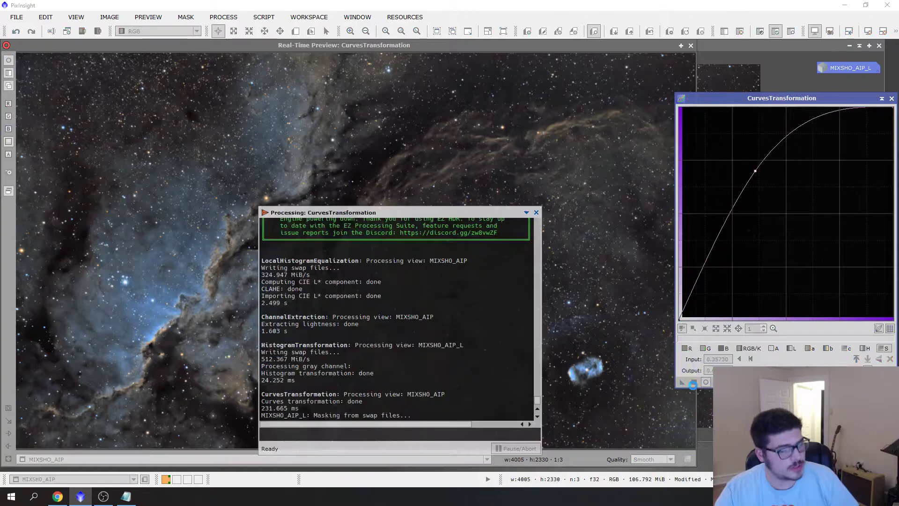
{"action": "left_click", "coordinate": [694, 383]}
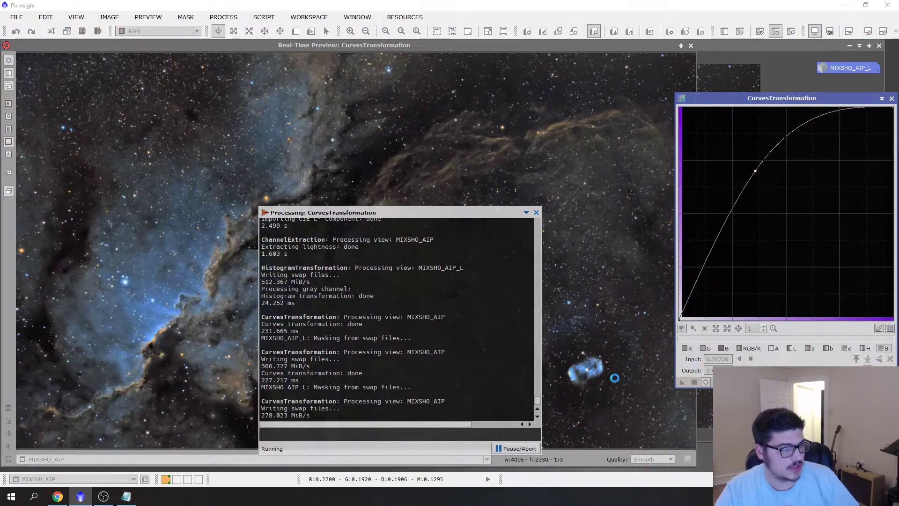
{"action": "left_click", "coordinate": [536, 213]}
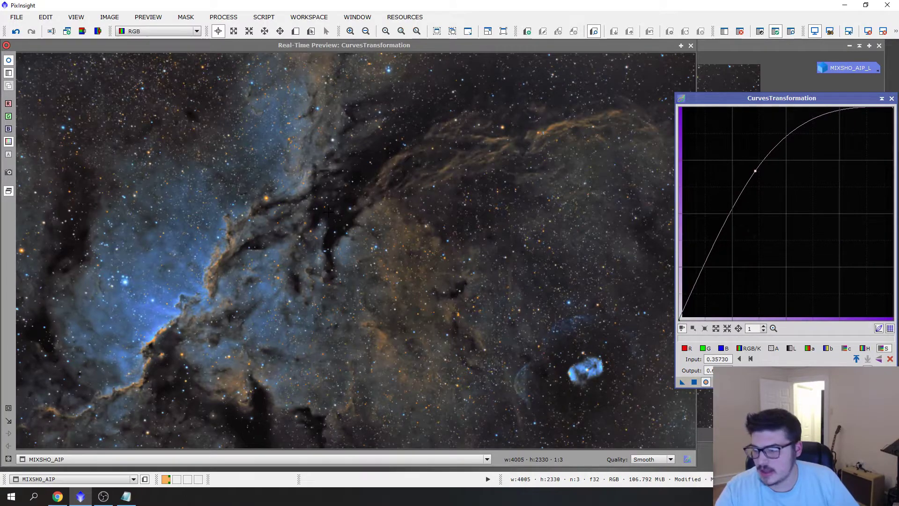
Step: Replace the curve point with a new lifted point and apply it
{"action": "key", "text": "Delete"}
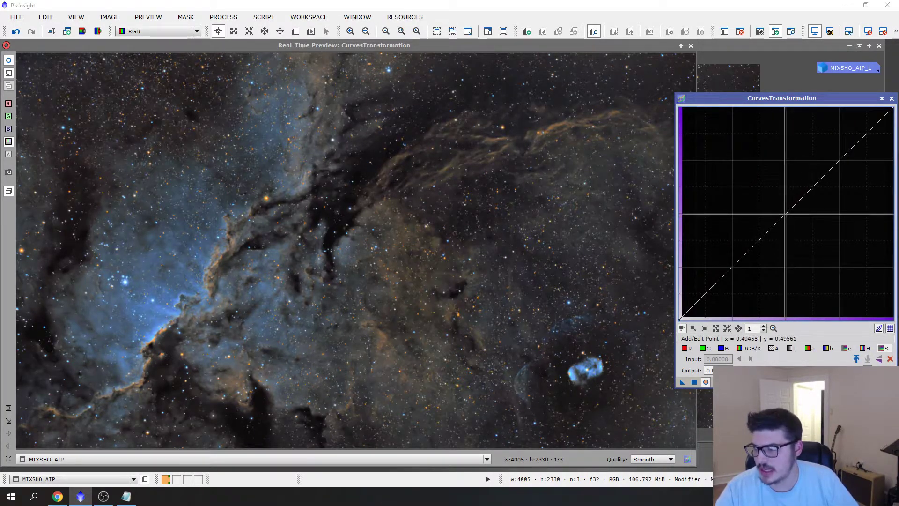
{"action": "left_click_drag", "start_coordinate": [756, 242], "coordinate": [754, 185]}
{"action": "left_click", "coordinate": [693, 382]}
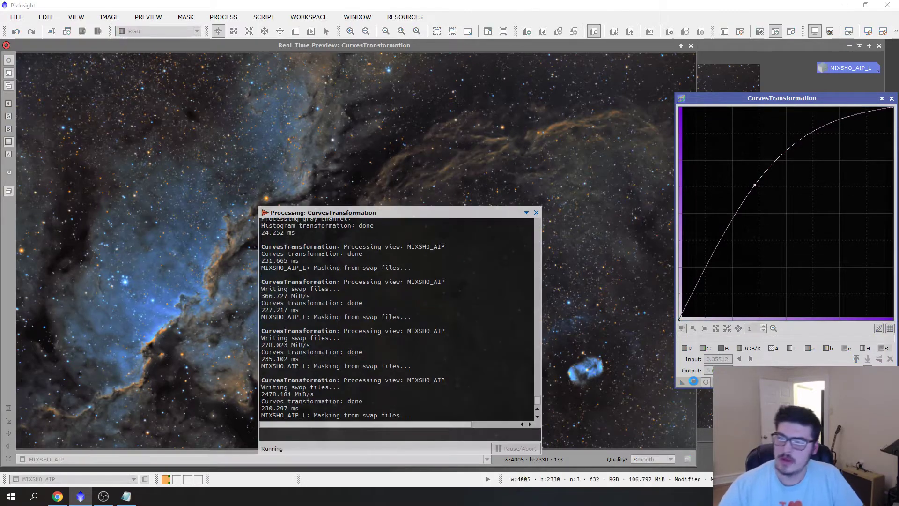
{"action": "left_click", "coordinate": [537, 213]}
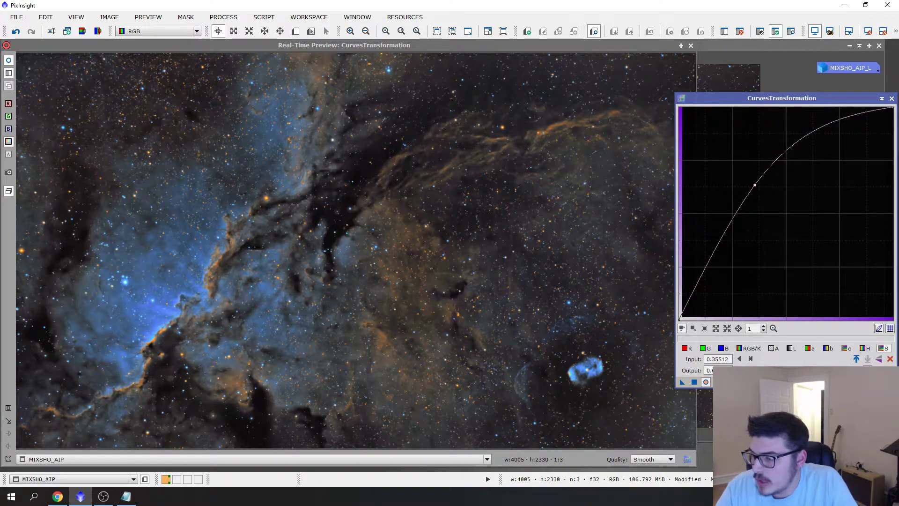
Step: Reset the curve to a straight line, then close CurvesTransformation and the preview
{"action": "left_click", "coordinate": [890, 359]}
{"action": "left_click", "coordinate": [891, 98]}
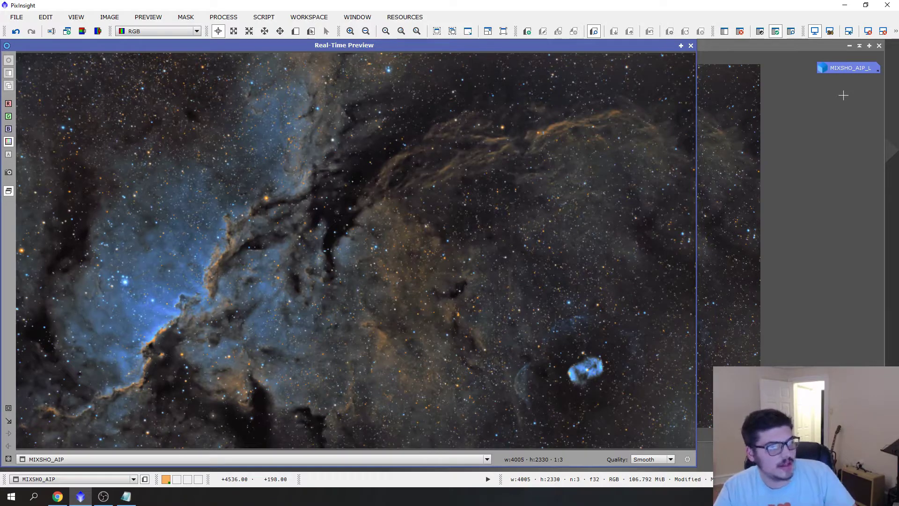
{"action": "left_click", "coordinate": [691, 45]}
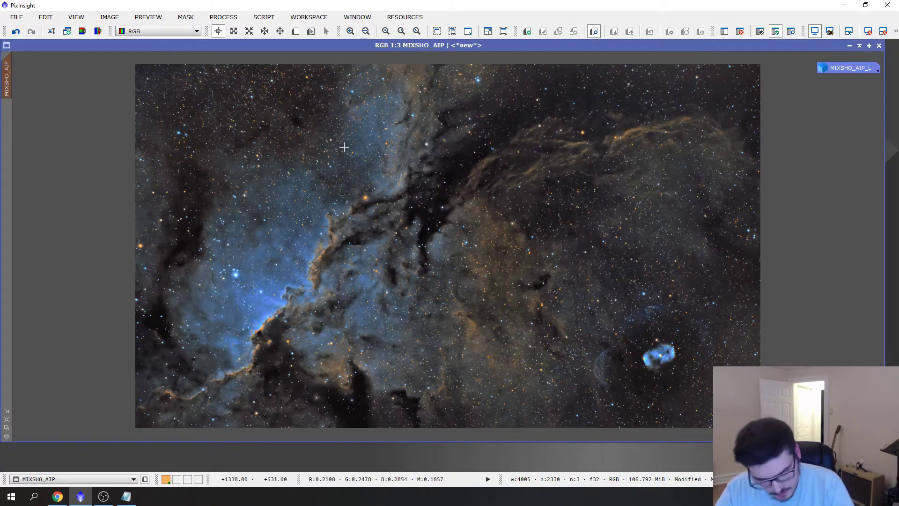
Step: Show the mask as a red overlay, then invert it so the dark background is exposed
{"action": "left_click", "coordinate": [185, 17]}
{"action": "left_click", "coordinate": [224, 83]}
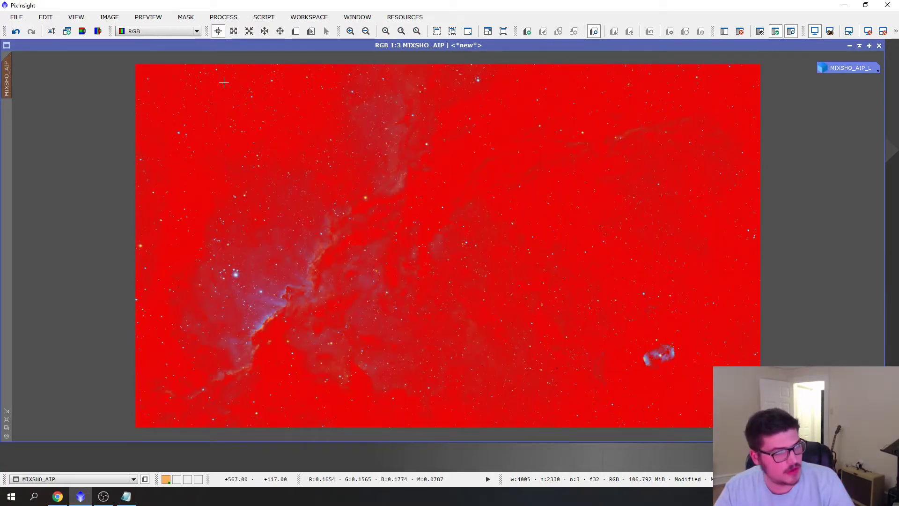
{"action": "left_click", "coordinate": [186, 17]}
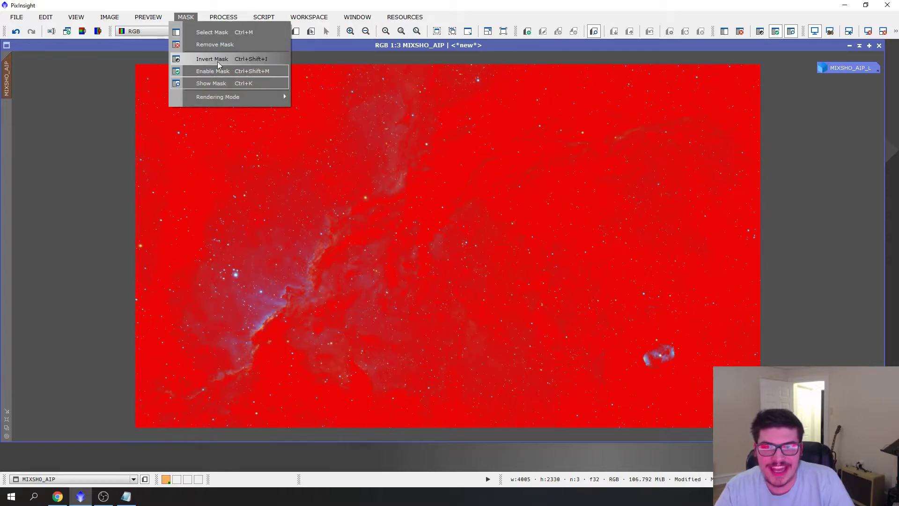
{"action": "left_click", "coordinate": [218, 61]}
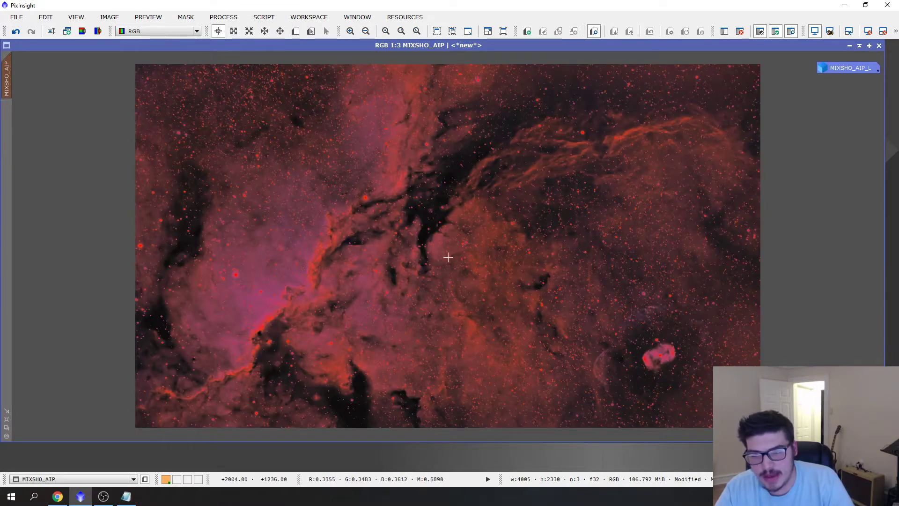
{"action": "scroll", "coordinate": [448, 257], "scroll_direction": "up", "scroll_amount": 3}
{"action": "scroll", "coordinate": [317, 234], "scroll_direction": "down", "scroll_amount": 3}
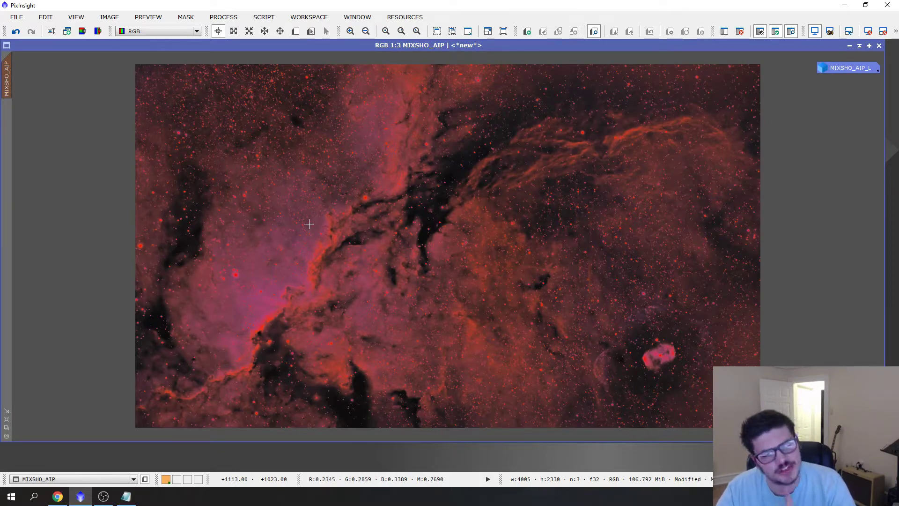
{"action": "scroll", "coordinate": [309, 219], "scroll_direction": "up", "scroll_amount": 3}
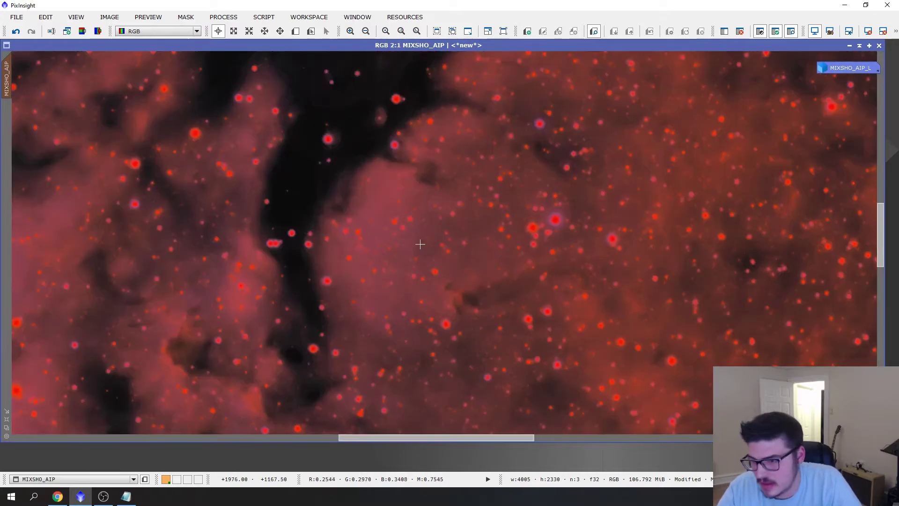
Step: Hide the red mask overlay, glance at the Notepad workflow notes, then minimize Notepad
{"action": "scroll", "coordinate": [570, 225], "scroll_direction": "down", "scroll_amount": 2}
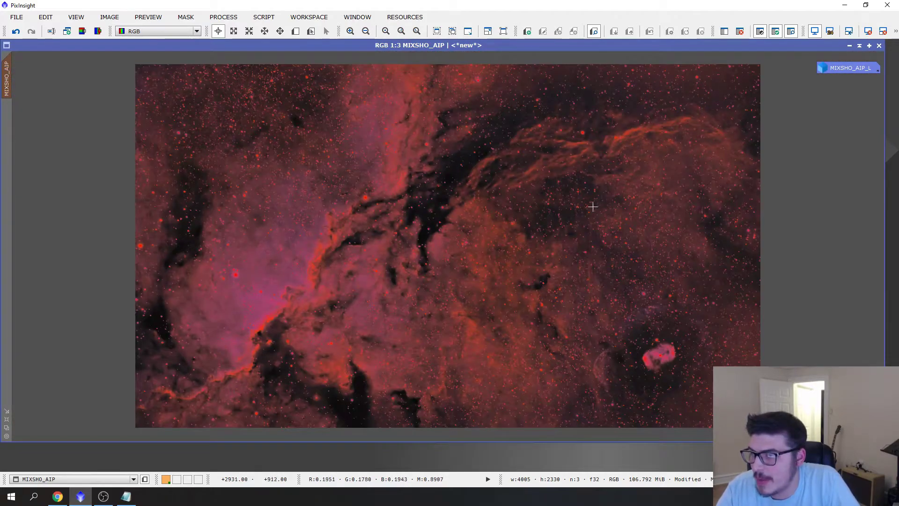
{"action": "scroll", "coordinate": [588, 159], "scroll_direction": "up", "scroll_amount": 3}
{"action": "scroll", "coordinate": [765, 267], "scroll_direction": "down", "scroll_amount": 5}
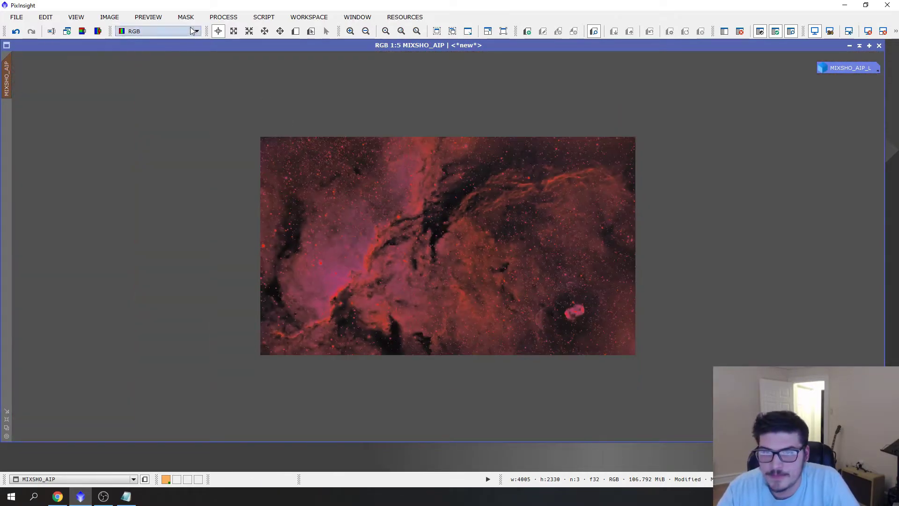
{"action": "left_click", "coordinate": [186, 17]}
{"action": "left_click", "coordinate": [228, 83]}
{"action": "scroll", "coordinate": [228, 84], "scroll_direction": "up", "scroll_amount": 2}
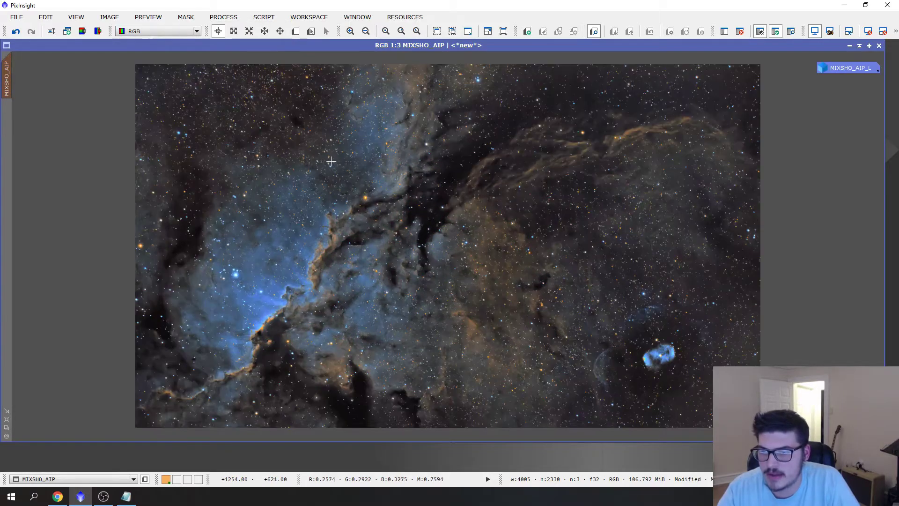
{"action": "left_click", "coordinate": [126, 496]}
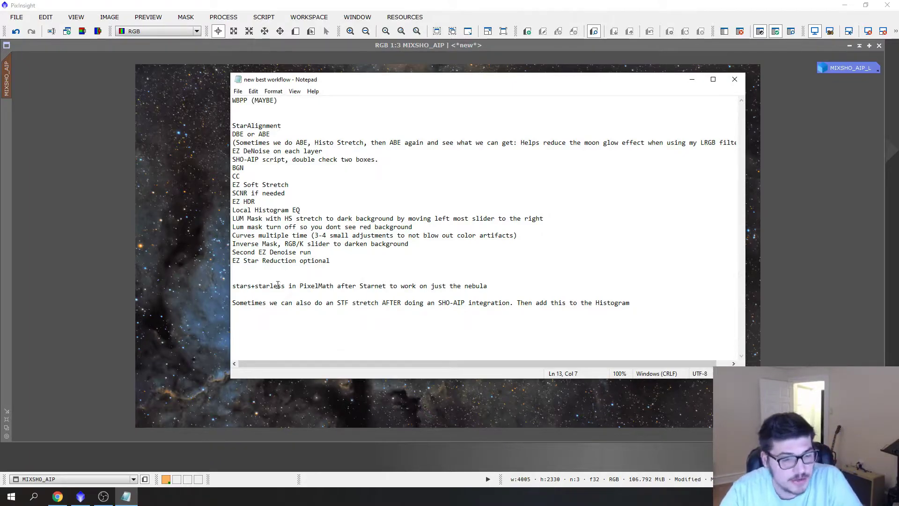
{"action": "left_click", "coordinate": [691, 80]}
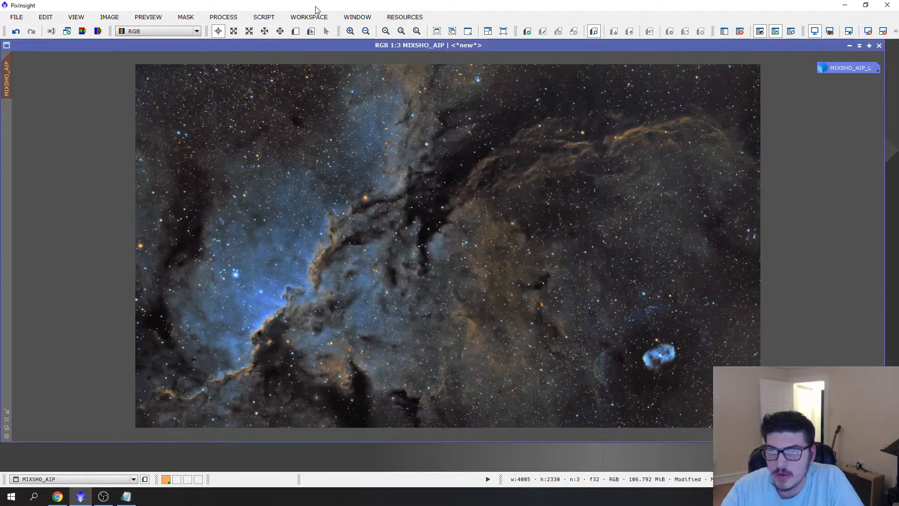
Step: Open CurvesTransformation from IntensityTransformations with the real-time preview turned on
{"action": "left_click", "coordinate": [223, 17]}
{"action": "mouse_move", "coordinate": [336, 251]}
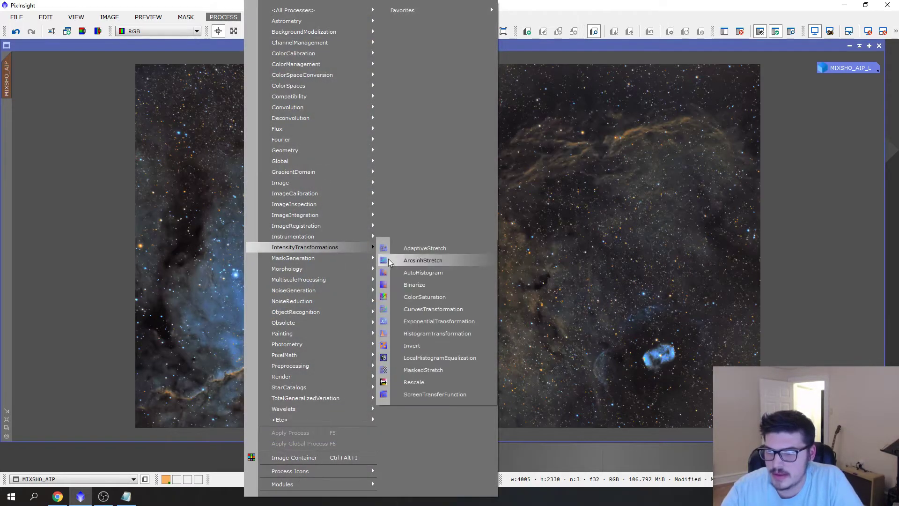
{"action": "left_click", "coordinate": [457, 313]}
{"action": "left_click", "coordinate": [706, 382]}
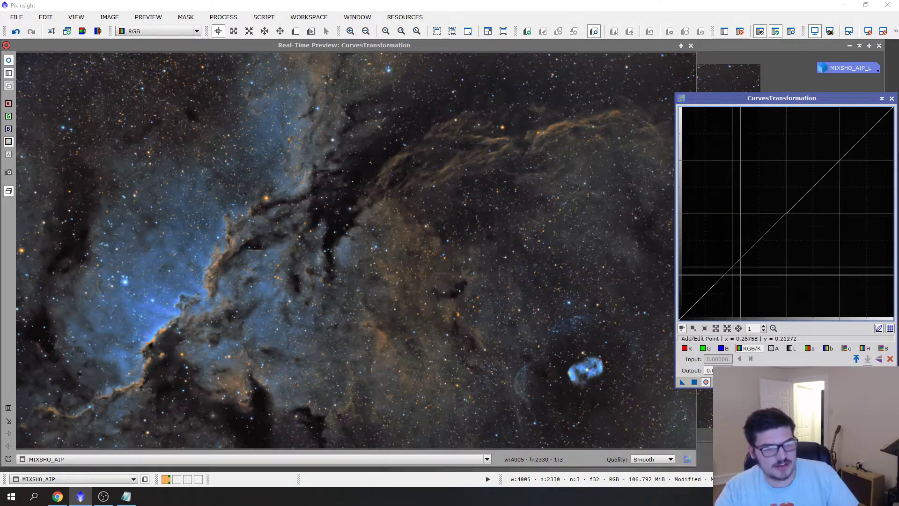
Step: Shape an S-curve on RGB/K and apply it to MIXSHO_AIP through the inverted mask
{"action": "left_click", "coordinate": [734, 266]}
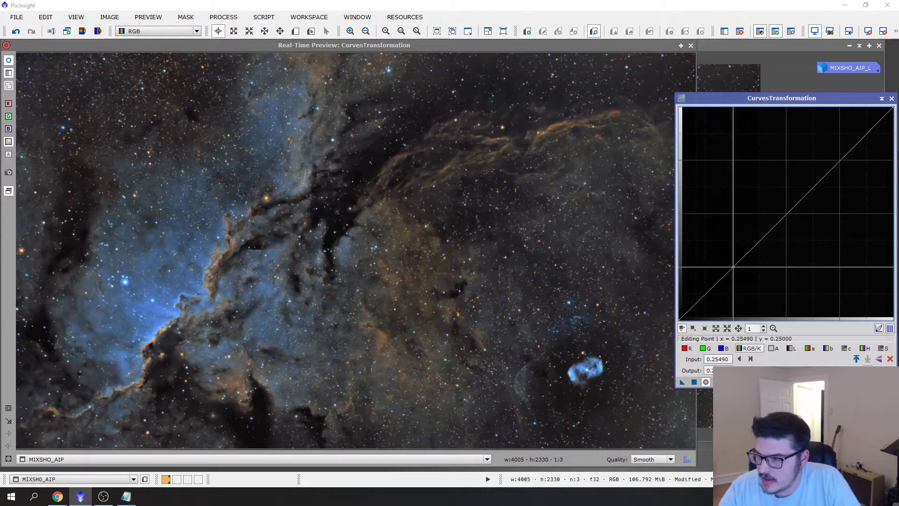
{"action": "left_click_drag", "start_coordinate": [733, 266], "coordinate": [745, 270]}
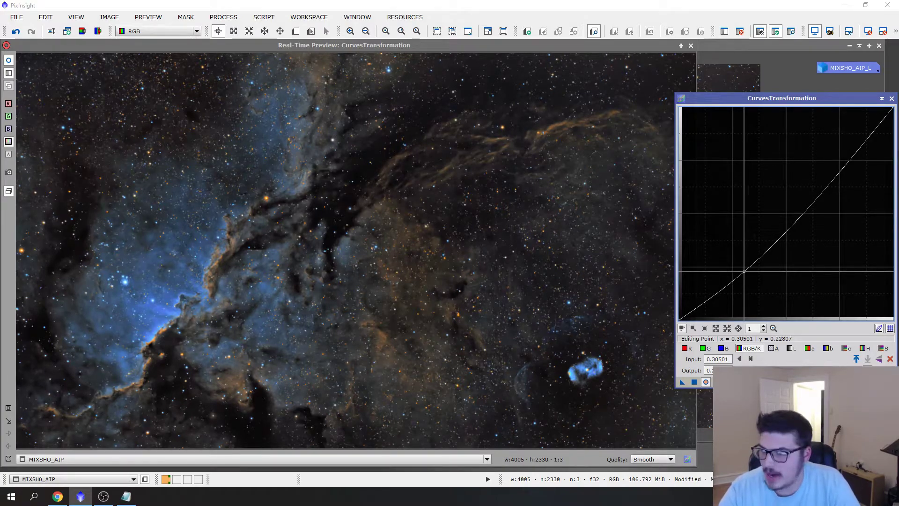
{"action": "left_click_drag", "start_coordinate": [743, 271], "coordinate": [794, 295]}
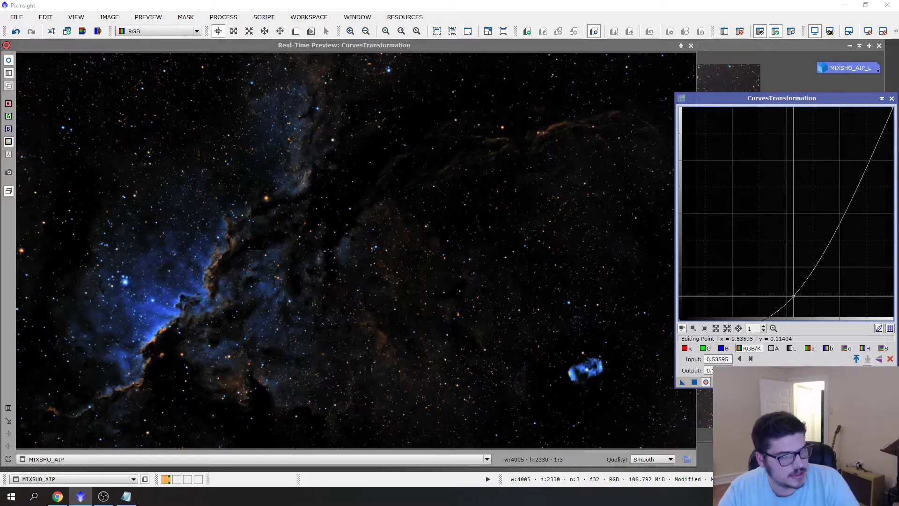
{"action": "left_click_drag", "start_coordinate": [793, 296], "coordinate": [738, 271]}
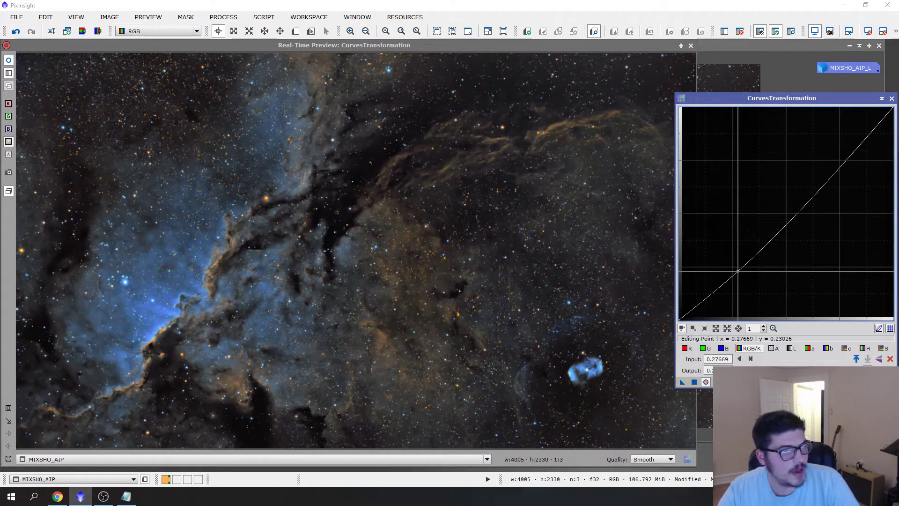
{"action": "left_click", "coordinate": [842, 163]}
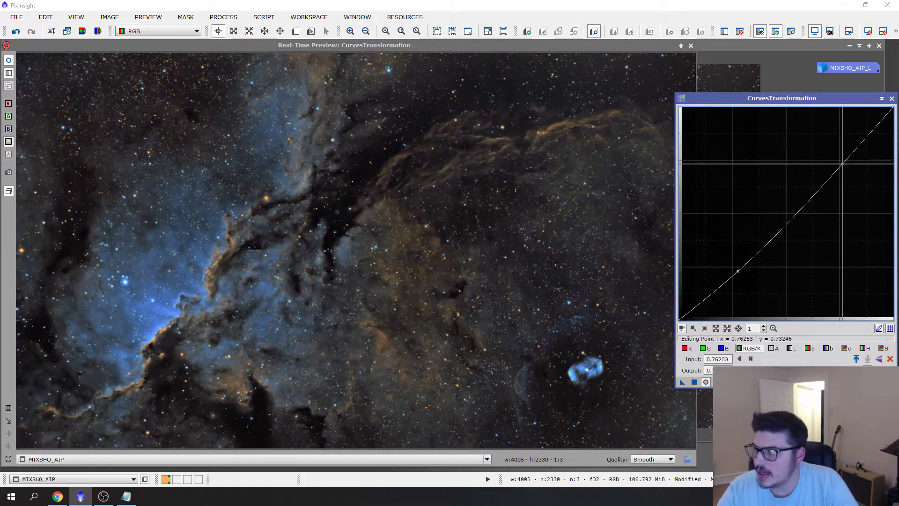
{"action": "left_click_drag", "start_coordinate": [842, 164], "coordinate": [797, 125]}
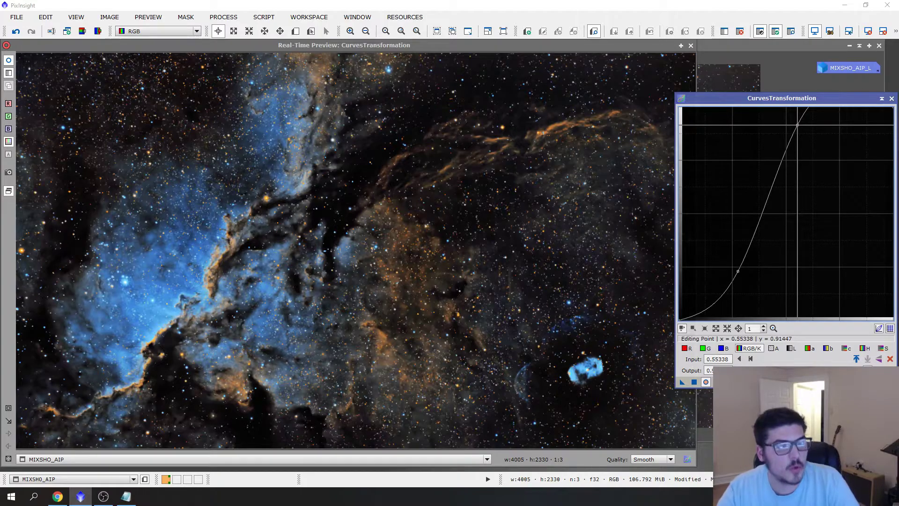
{"action": "left_click_drag", "start_coordinate": [797, 125], "coordinate": [806, 127]}
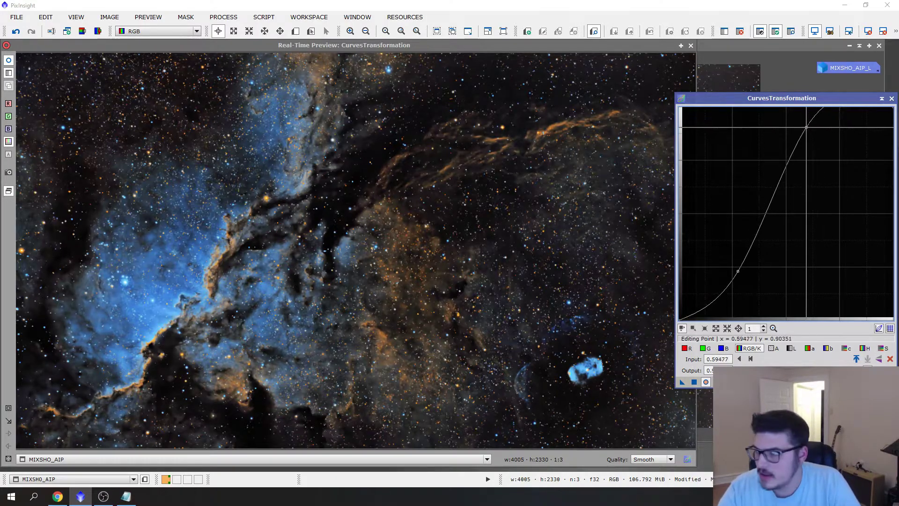
{"action": "key", "text": "Delete"}
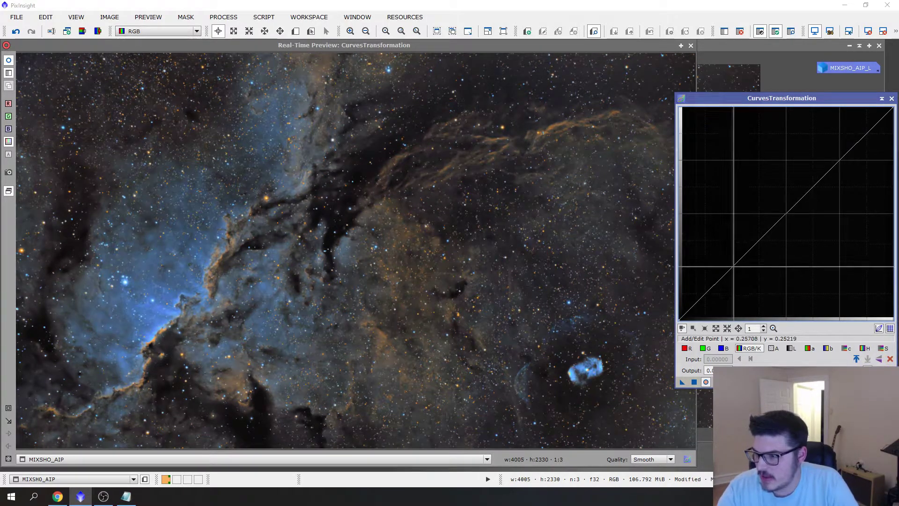
{"action": "left_click_drag", "start_coordinate": [828, 178], "coordinate": [827, 147]}
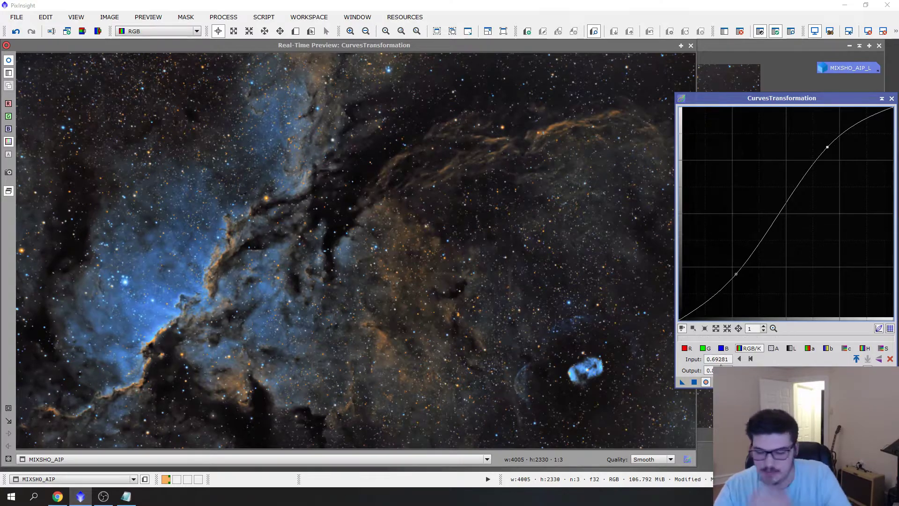
{"action": "left_click", "coordinate": [694, 381]}
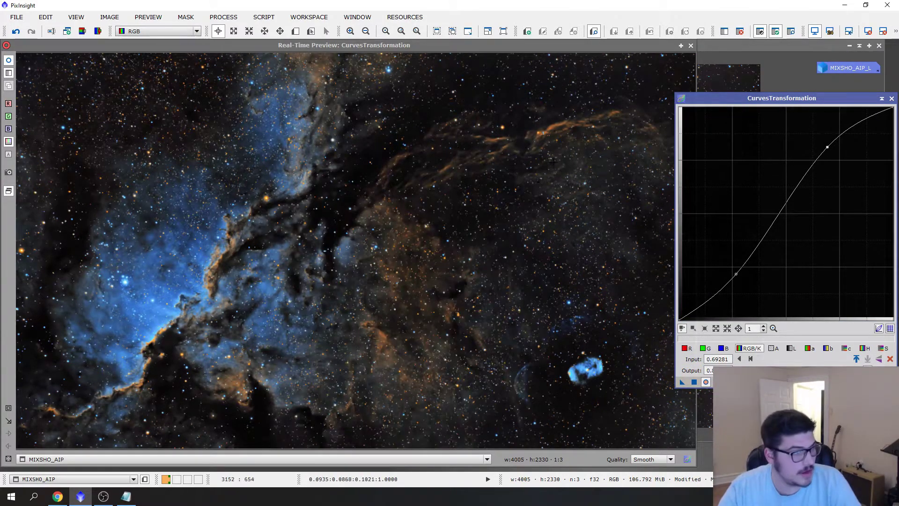
Step: Close CurvesTransformation and the Real-Time Preview, then zoom in and out to inspect the result
{"action": "left_click", "coordinate": [891, 99]}
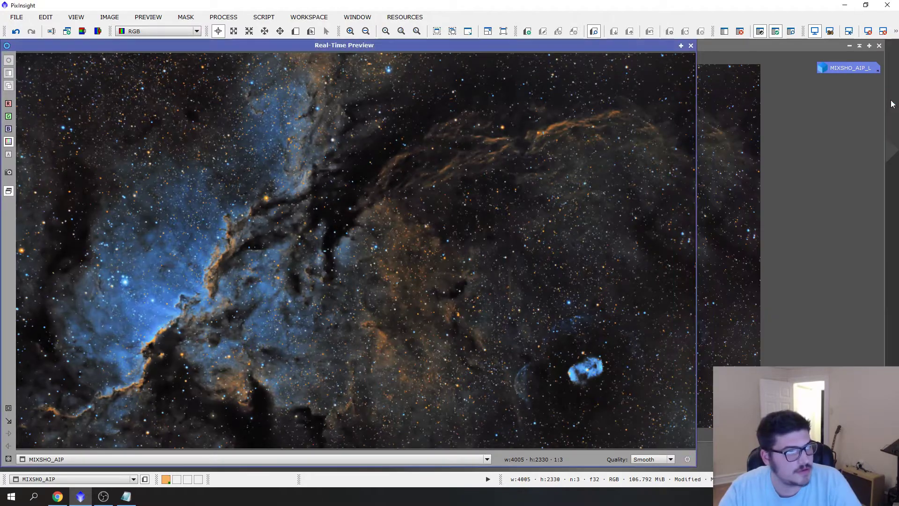
{"action": "left_click", "coordinate": [690, 45]}
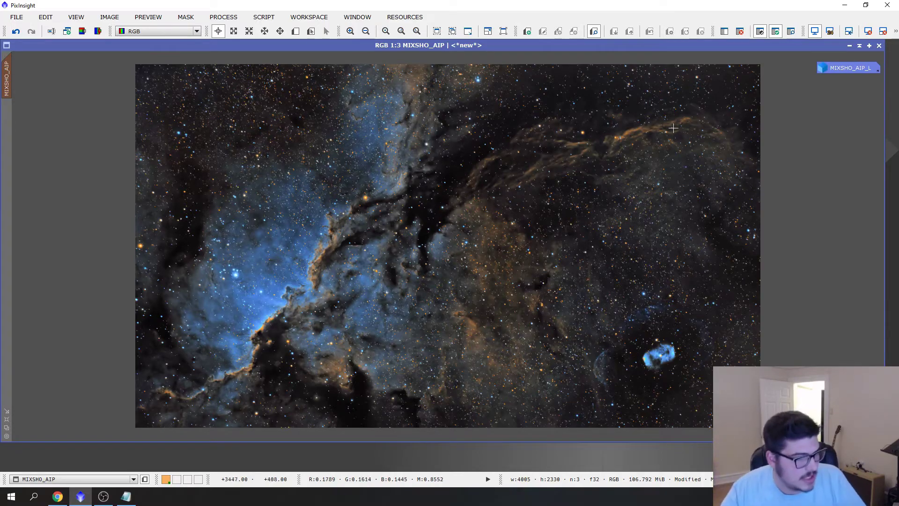
{"action": "scroll", "coordinate": [655, 169], "scroll_direction": "up", "scroll_amount": 4}
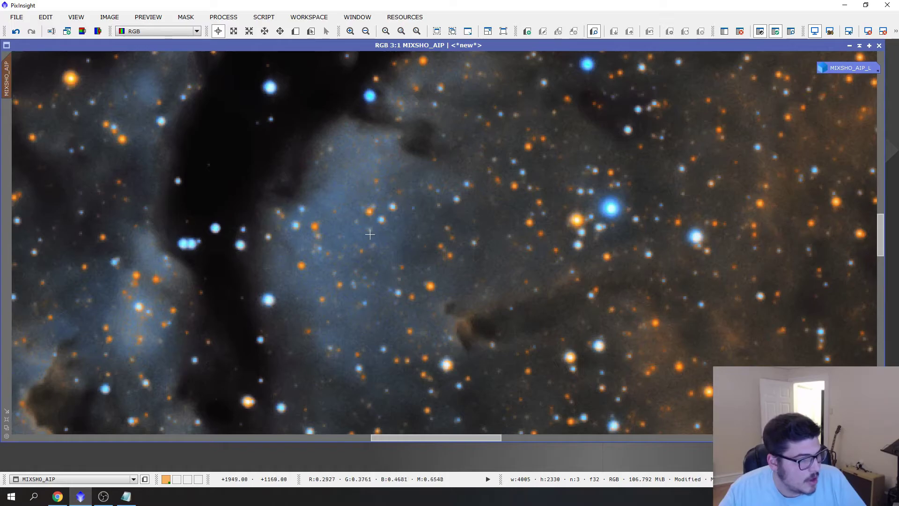
{"action": "scroll", "coordinate": [377, 215], "scroll_direction": "up", "scroll_amount": 1}
{"action": "scroll", "coordinate": [376, 214], "scroll_direction": "up", "scroll_amount": 3}
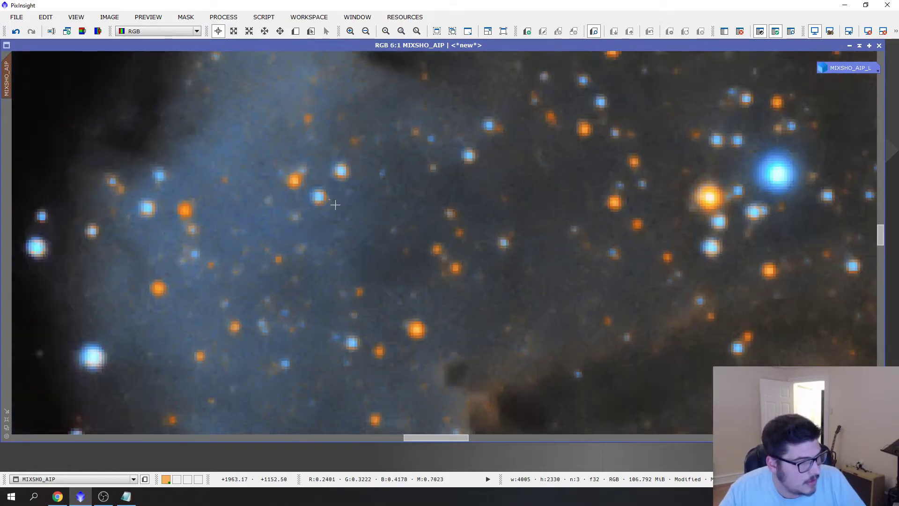
{"action": "scroll", "coordinate": [391, 231], "scroll_direction": "down", "scroll_amount": 8}
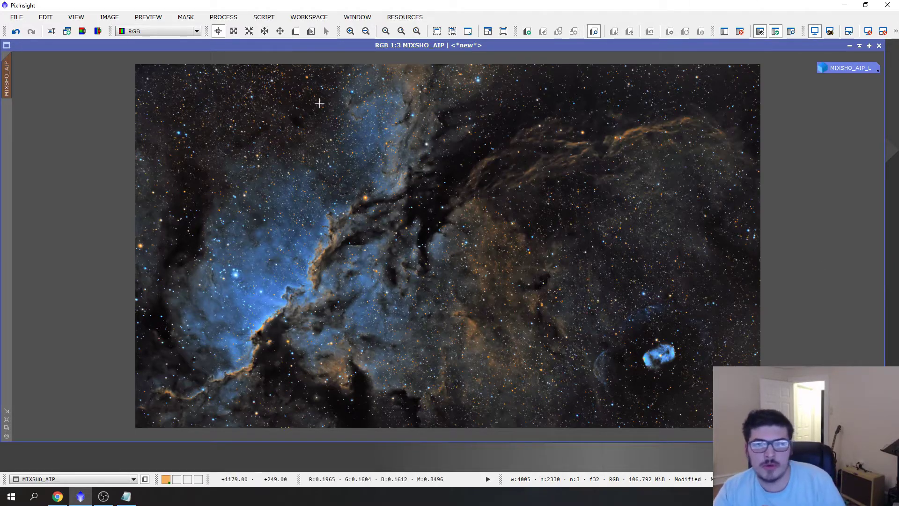
Step: Remove the mask from MIXSHO_AIP, discard the MIXSHO_AIP_L mask image, and bring up the workflow notes
{"action": "left_click", "coordinate": [188, 17]}
{"action": "left_click", "coordinate": [213, 45]}
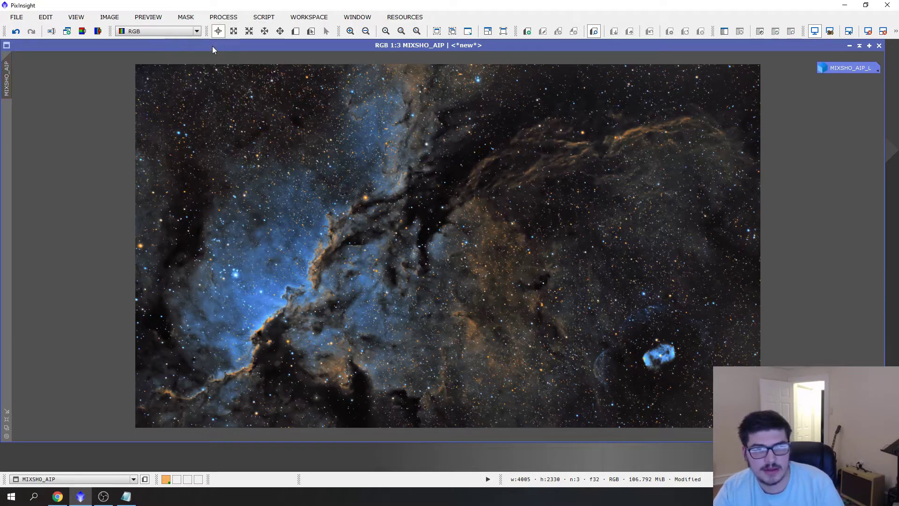
{"action": "double_click", "coordinate": [835, 67]}
{"action": "left_click", "coordinate": [752, 55]}
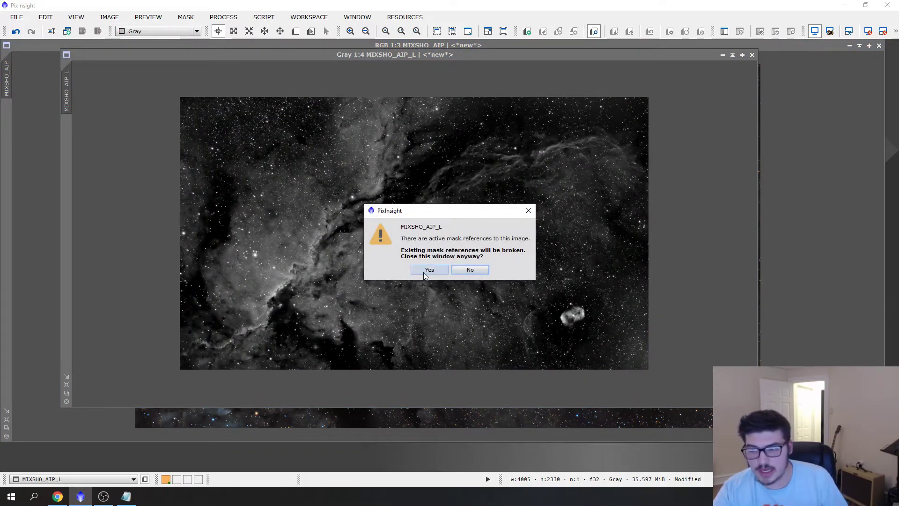
{"action": "left_click", "coordinate": [431, 269]}
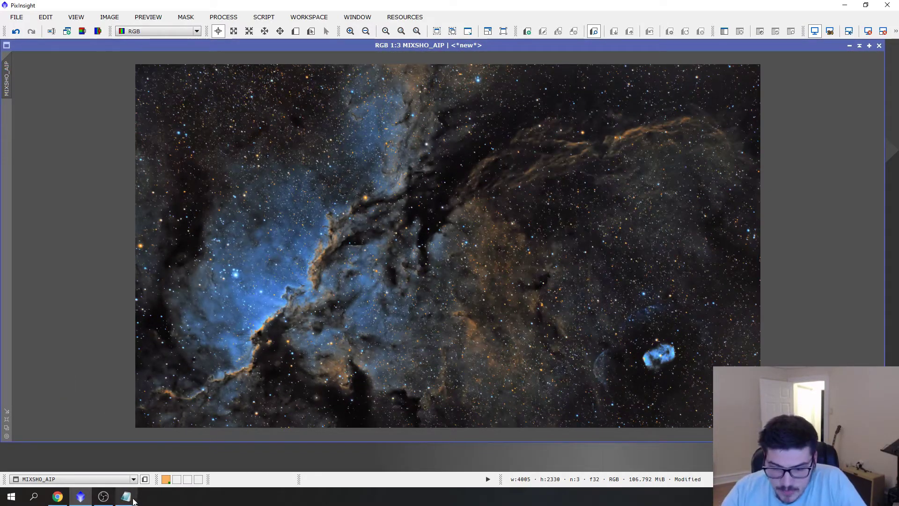
{"action": "left_click", "coordinate": [126, 496]}
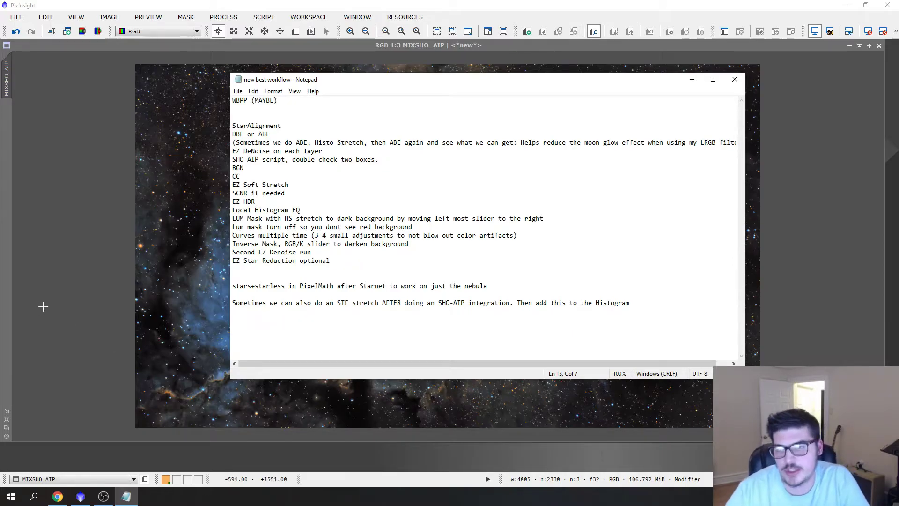
{"action": "left_click", "coordinate": [691, 79]}
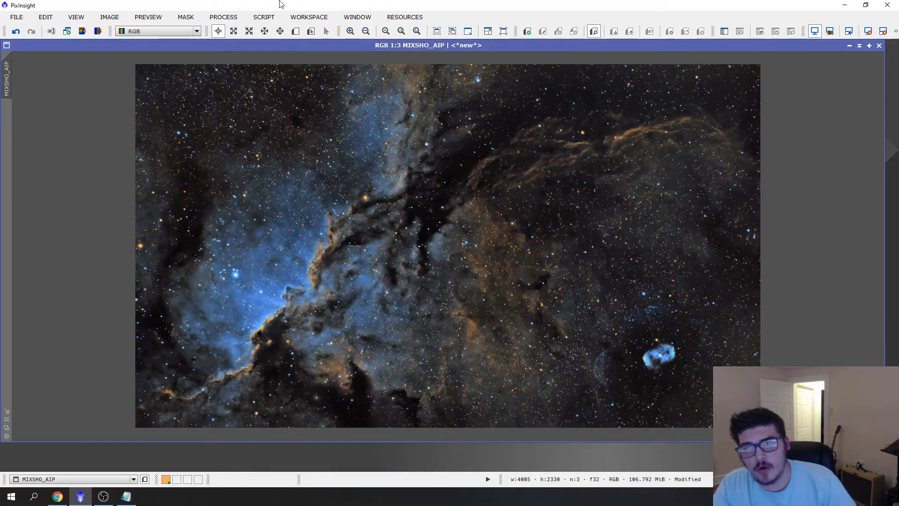
Step: Launch EZ Star Reduction from the EZ Processing Suite, acknowledge its notice, and select MIXSHO_AIP as the target
{"action": "left_click", "coordinate": [264, 16]}
{"action": "mouse_move", "coordinate": [332, 78]}
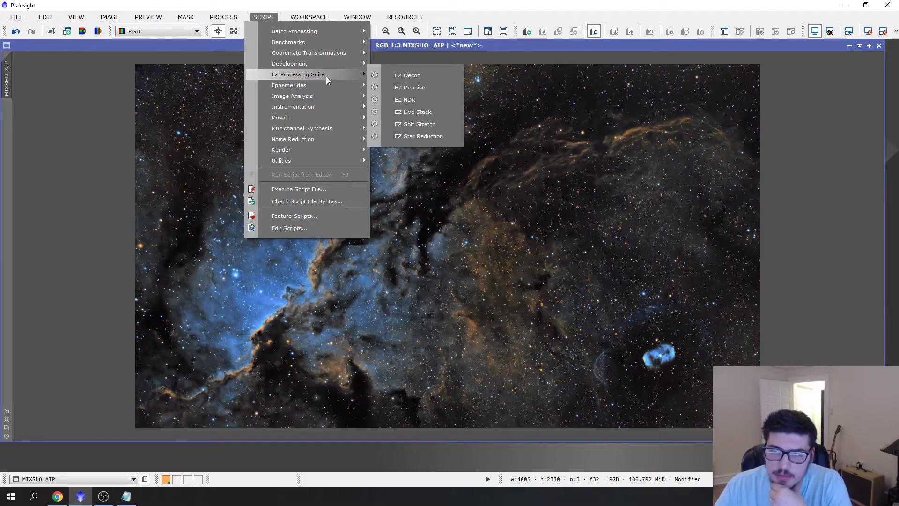
{"action": "left_click", "coordinate": [423, 137]}
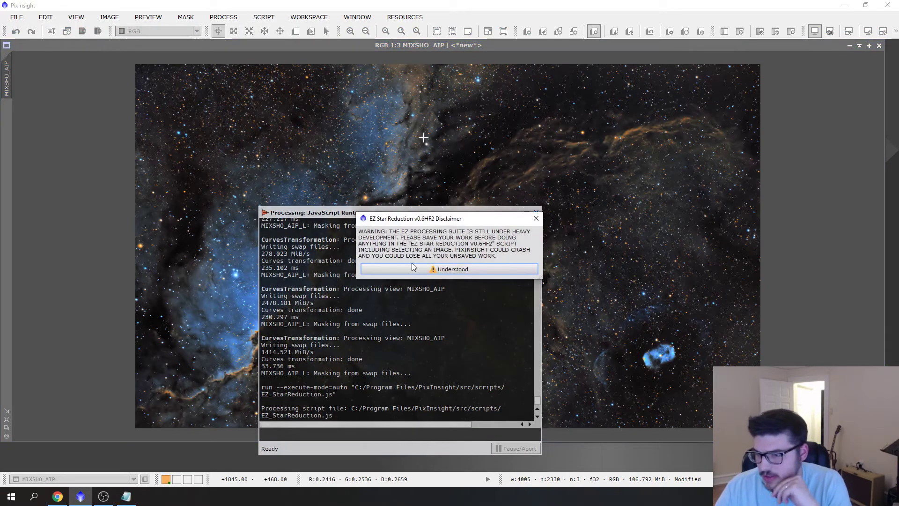
{"action": "left_click", "coordinate": [404, 268]}
{"action": "left_click_drag", "start_coordinate": [430, 204], "coordinate": [375, 149]}
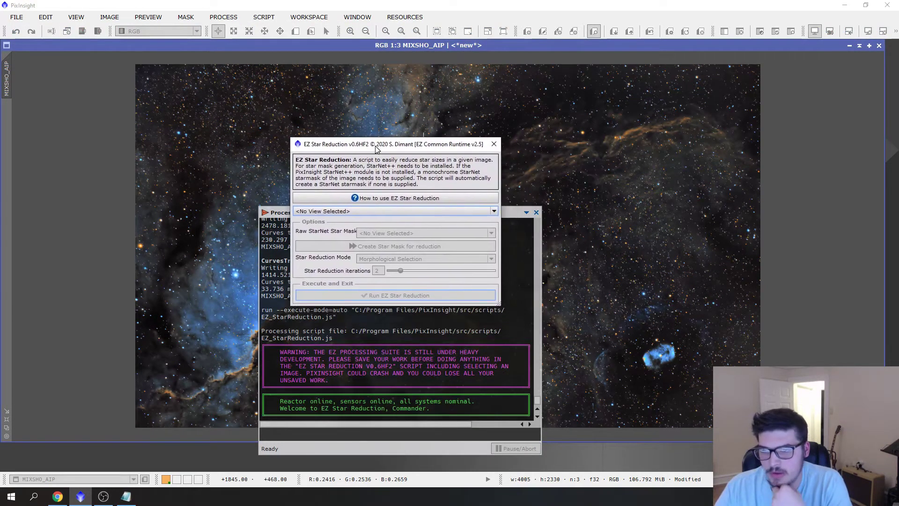
{"action": "left_click", "coordinate": [361, 212]}
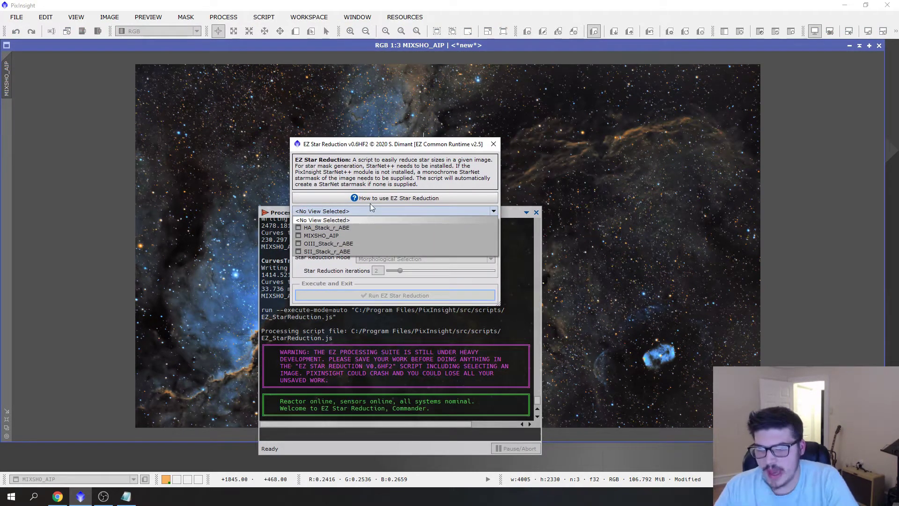
{"action": "left_click", "coordinate": [351, 236]}
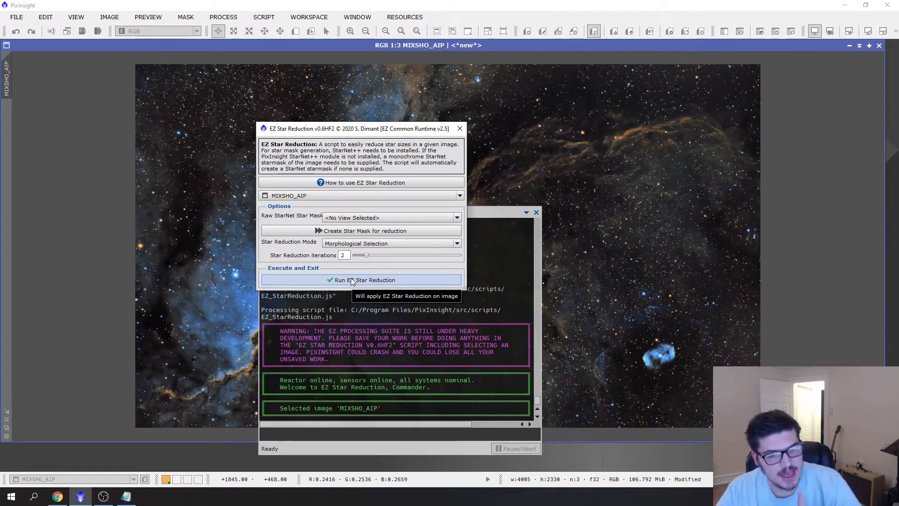
Step: Run EZ Star Reduction on MIXSHO_AIP, close the Process Console, and move the StarMask icon top right
{"action": "left_click", "coordinate": [352, 281]}
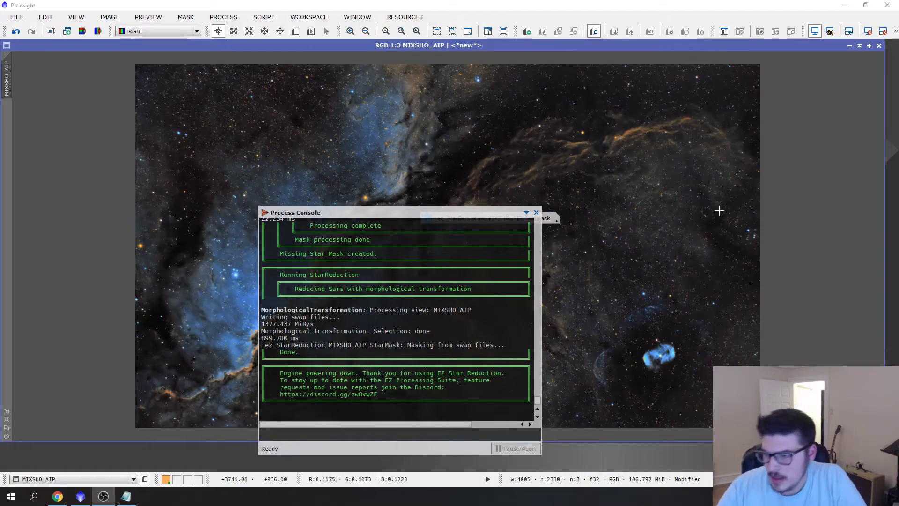
{"action": "left_click", "coordinate": [536, 215]}
{"action": "left_click_drag", "start_coordinate": [535, 215], "coordinate": [865, 72]}
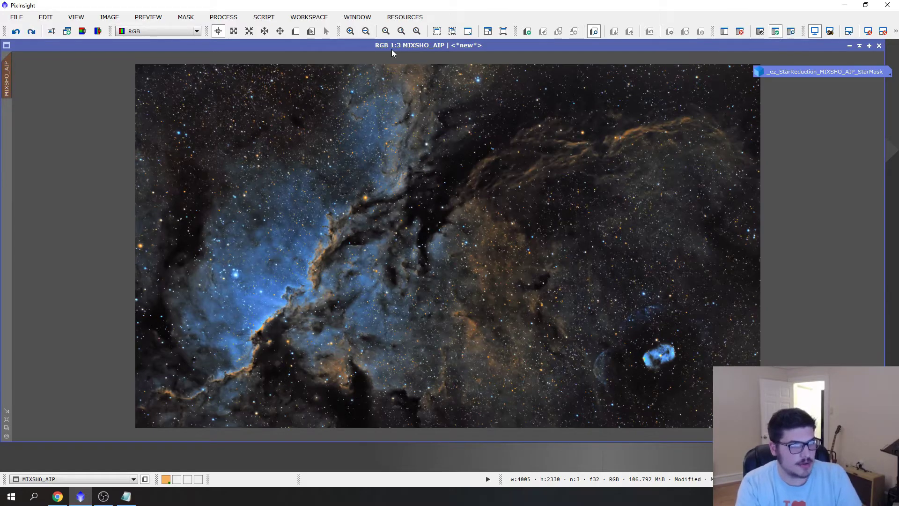
Step: Toggle undo and redo to compare before and after, ending with the star reduction applied
{"action": "key", "text": "ctrl+z"}
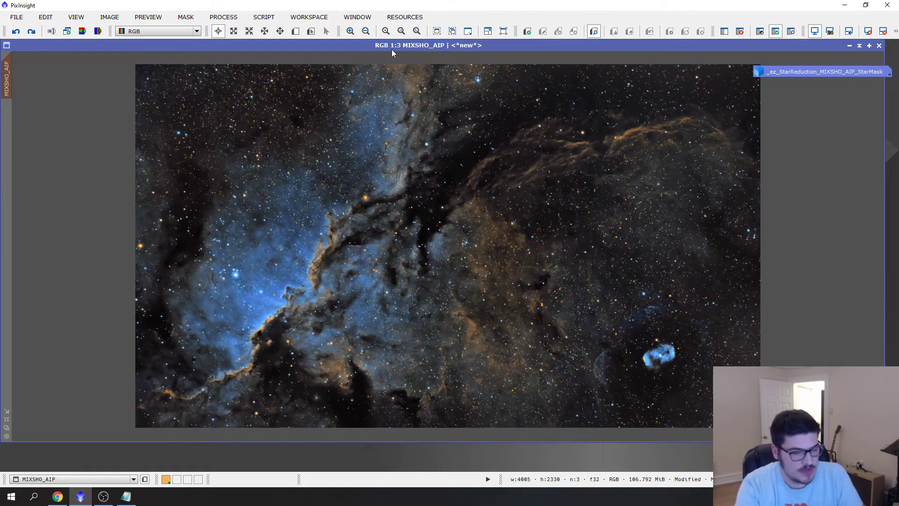
{"action": "key", "text": "ctrl+shift+z"}
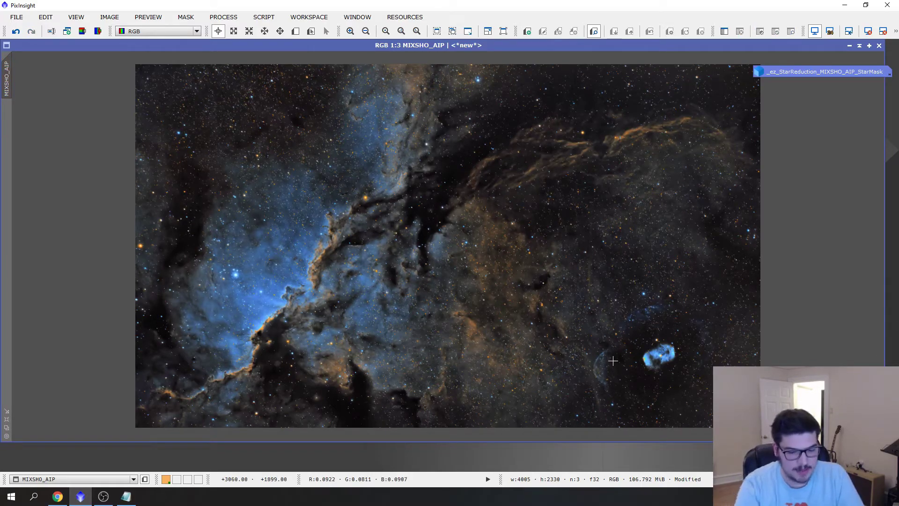
{"action": "key", "text": "ctrl+z"}
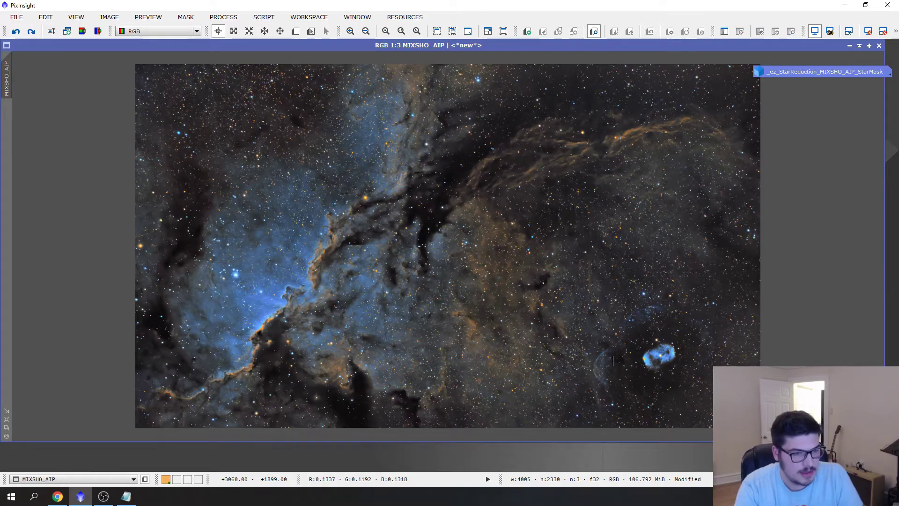
{"action": "key", "text": "ctrl+y"}
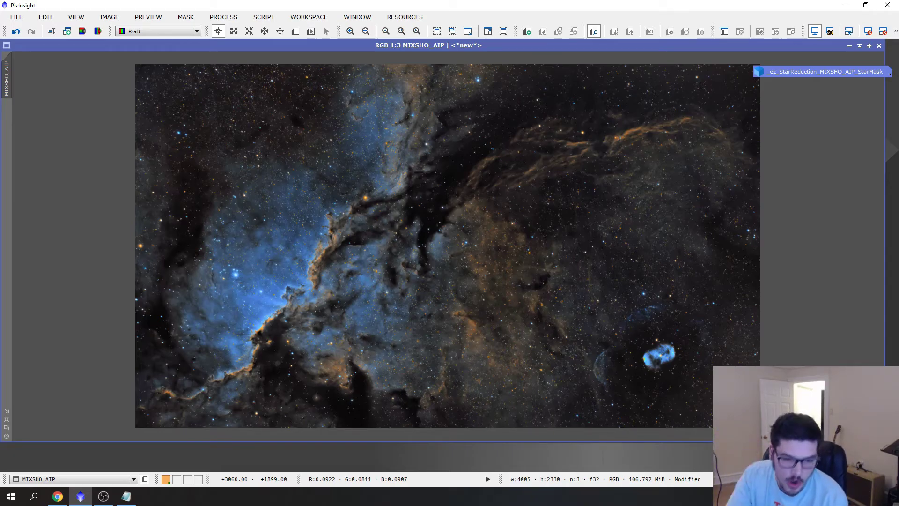
Step: Open the _ez_StarReduction_MIXSHO_AIP_StarMask image, inspect it enlarged, then close it without saving
{"action": "double_click", "coordinate": [815, 72]}
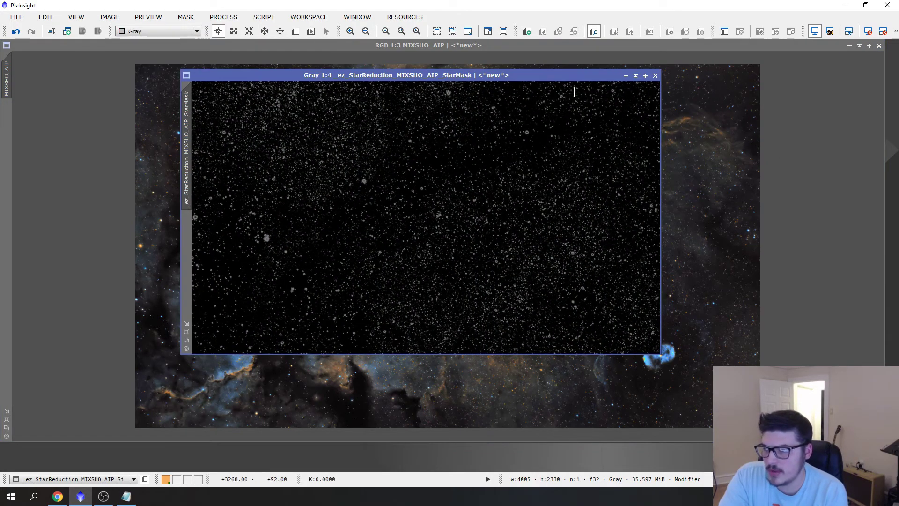
{"action": "left_click_drag", "start_coordinate": [588, 75], "coordinate": [464, 54]}
{"action": "key", "text": "ctrl+1"}
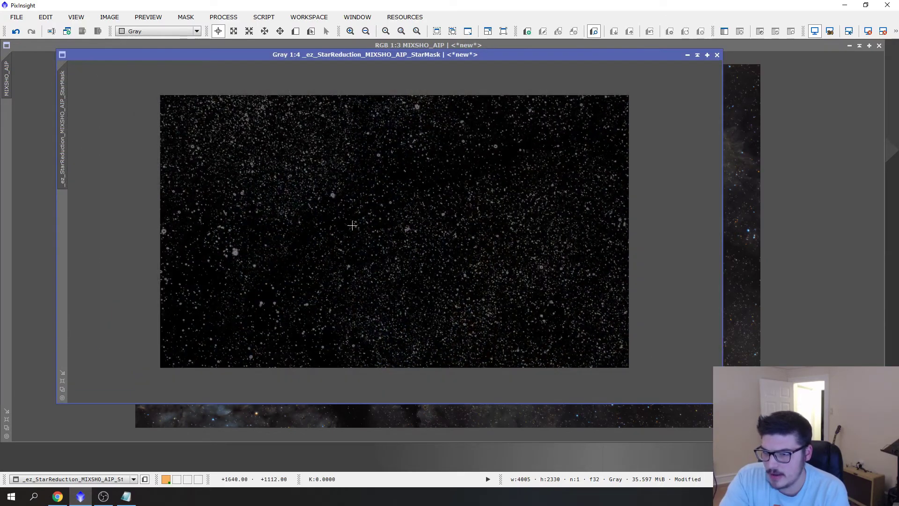
{"action": "scroll", "coordinate": [506, 232], "scroll_direction": "down", "scroll_amount": 3}
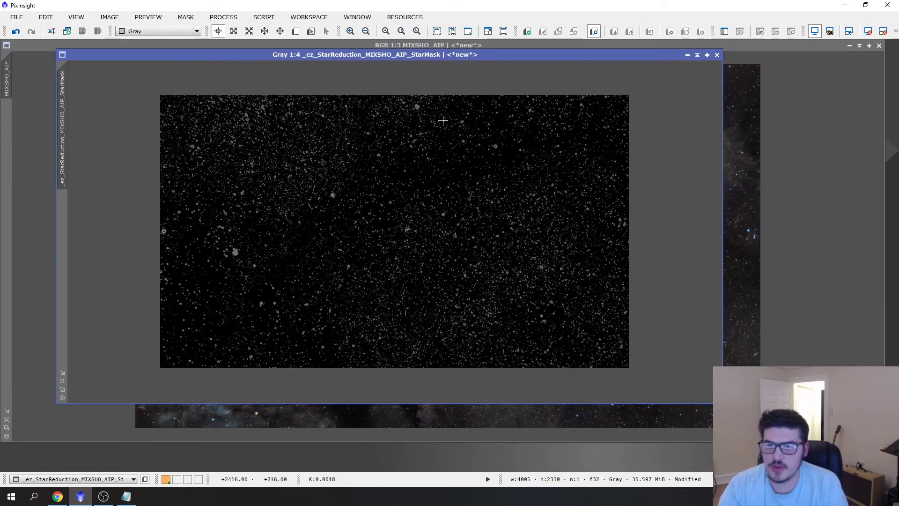
{"action": "left_click", "coordinate": [717, 55]}
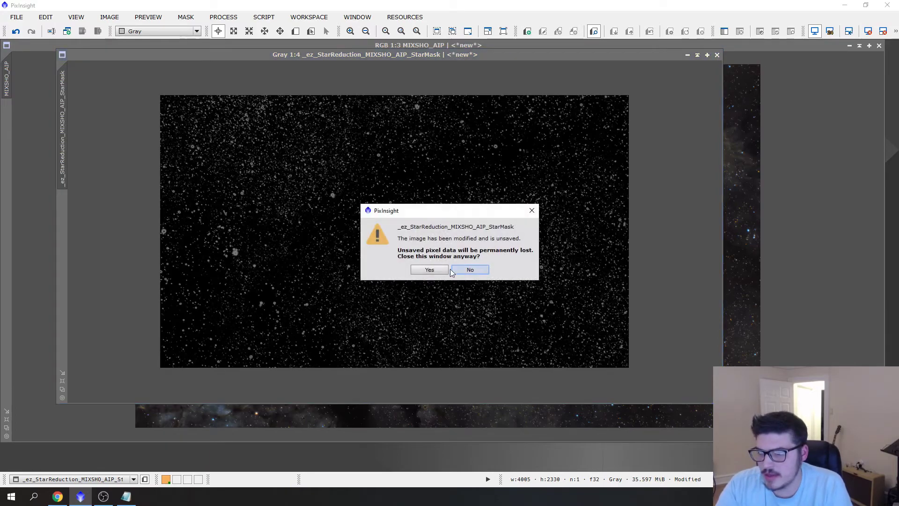
{"action": "left_click", "coordinate": [444, 269]}
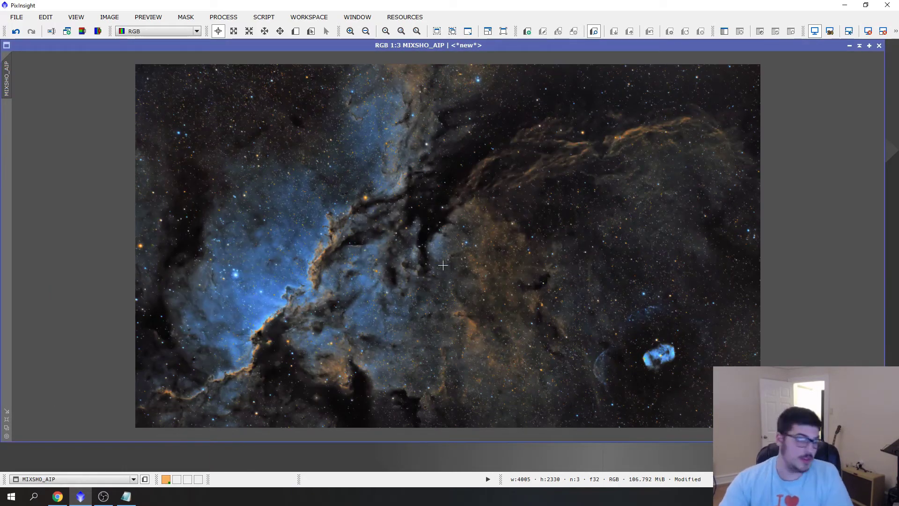